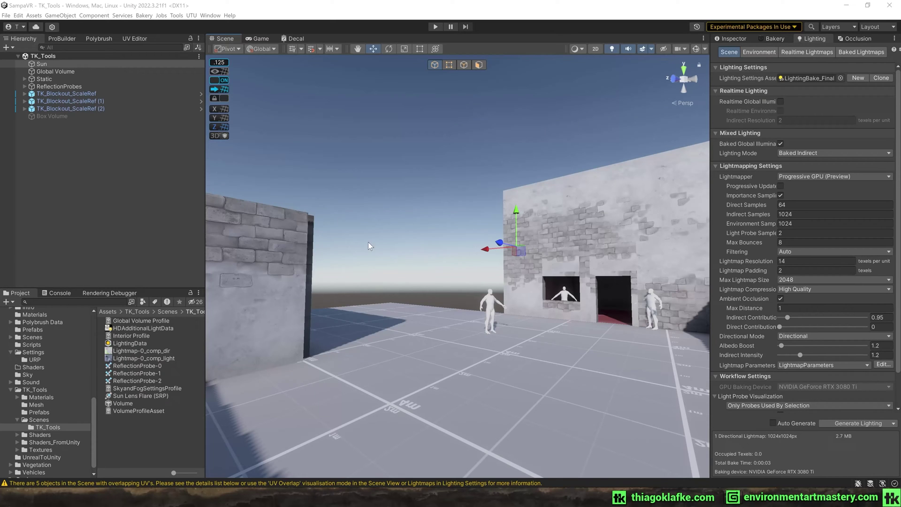
Switch the Global Volume's tonemapping mode to None for comparison and set it back to ACES.
right_click_drag(396, 221, 413, 193)
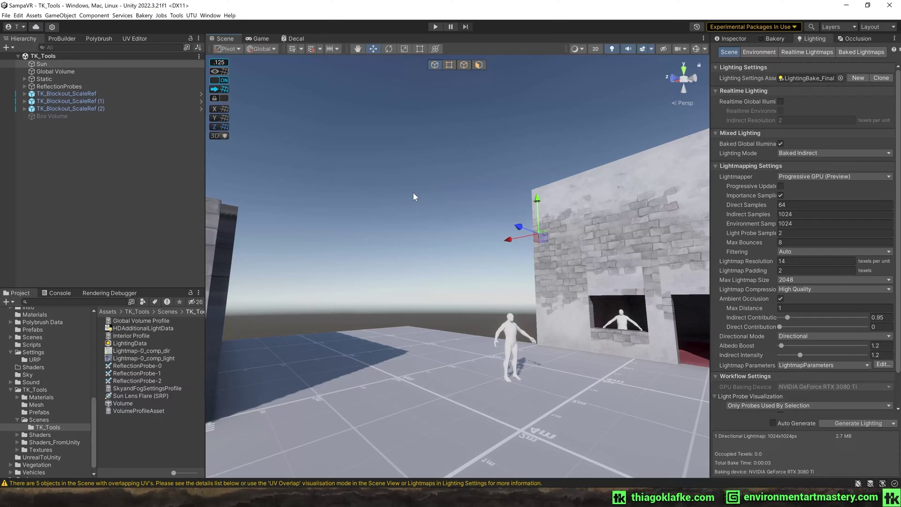
right_click_drag(413, 192, 527, 203)
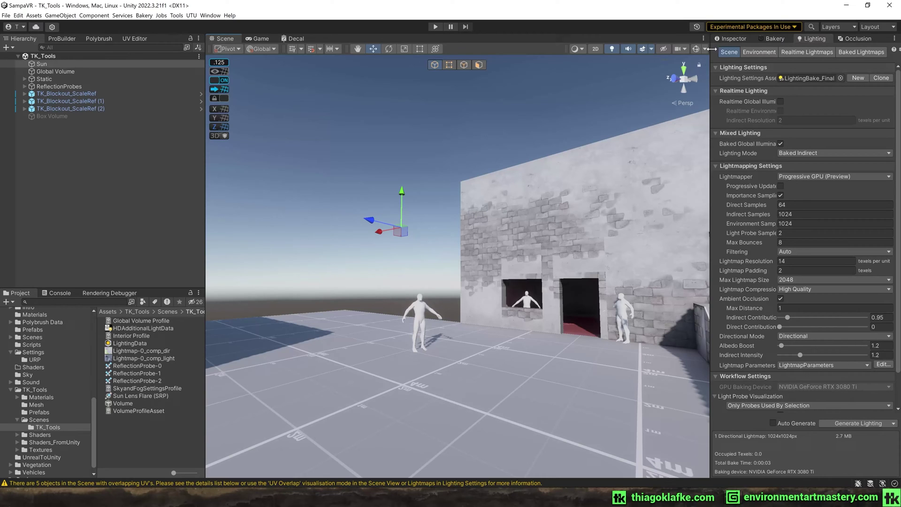
left_click(725, 40)
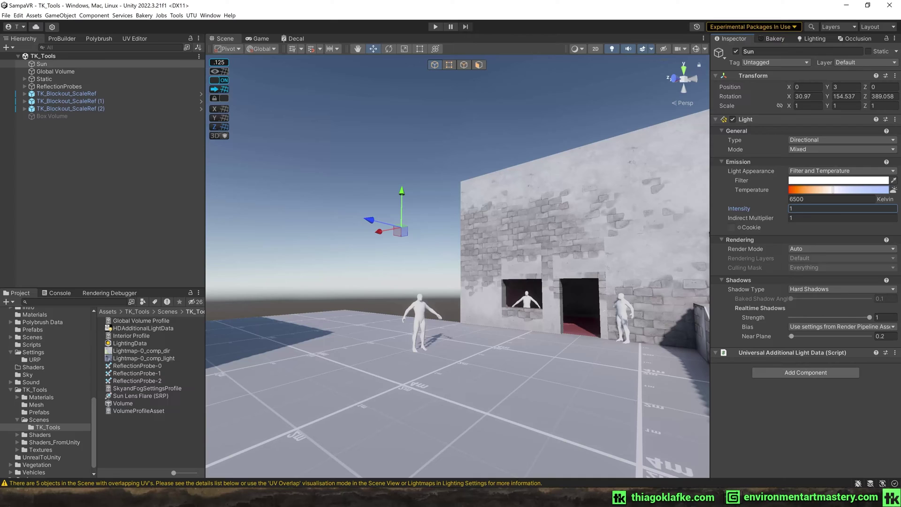
left_click(55, 71)
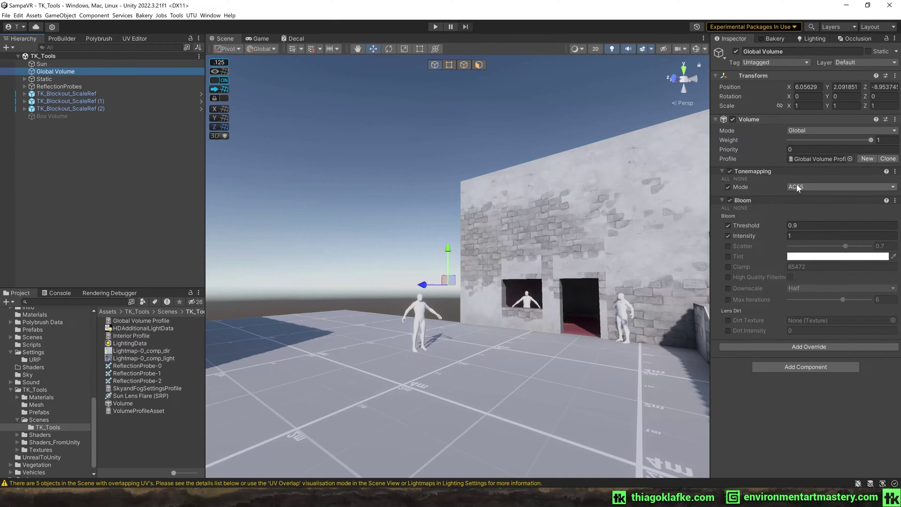
left_click(834, 186)
left_click(809, 197)
right_click_drag(553, 169, 530, 169)
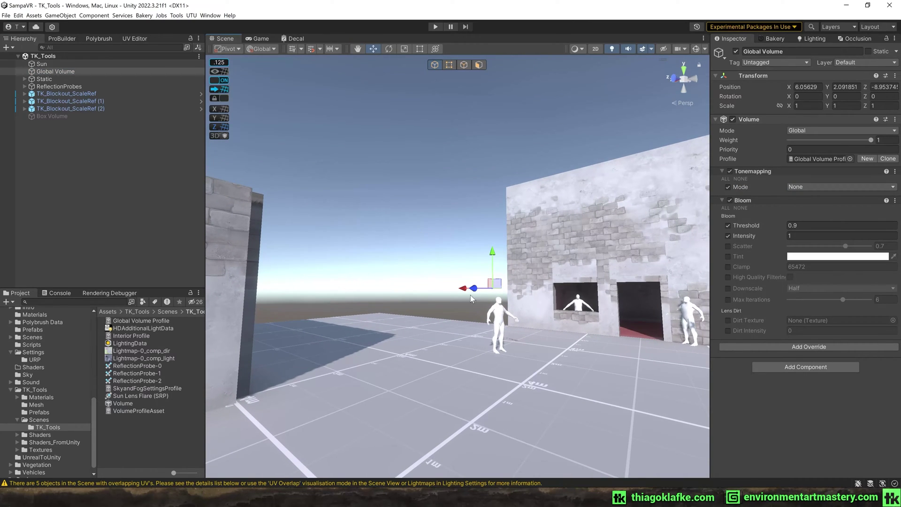
left_click(817, 187)
left_click(814, 216)
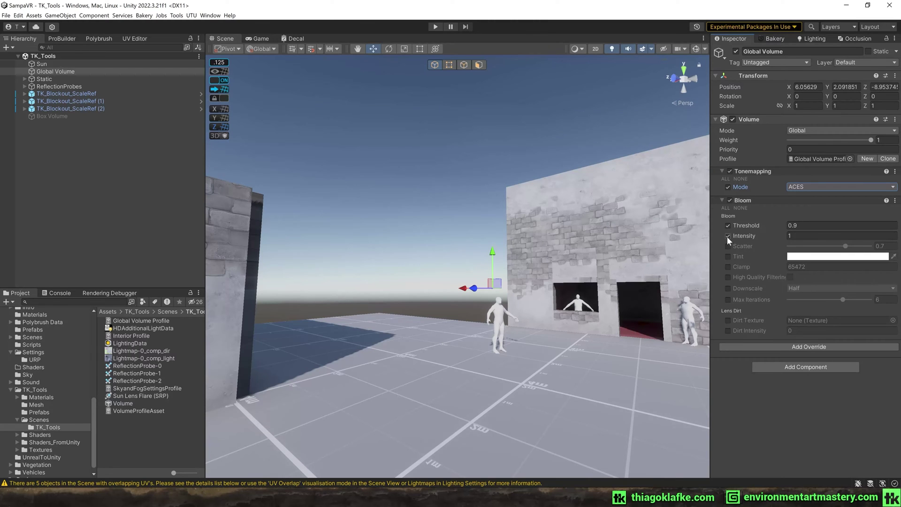
right_click_drag(521, 208, 585, 207)
left_click(57, 65)
mouse_move(404, 161)
right_mouse_down()
mouse_move(394, 140)
mouse_move(410, 141)
mouse_move(418, 169)
right_mouse_up()
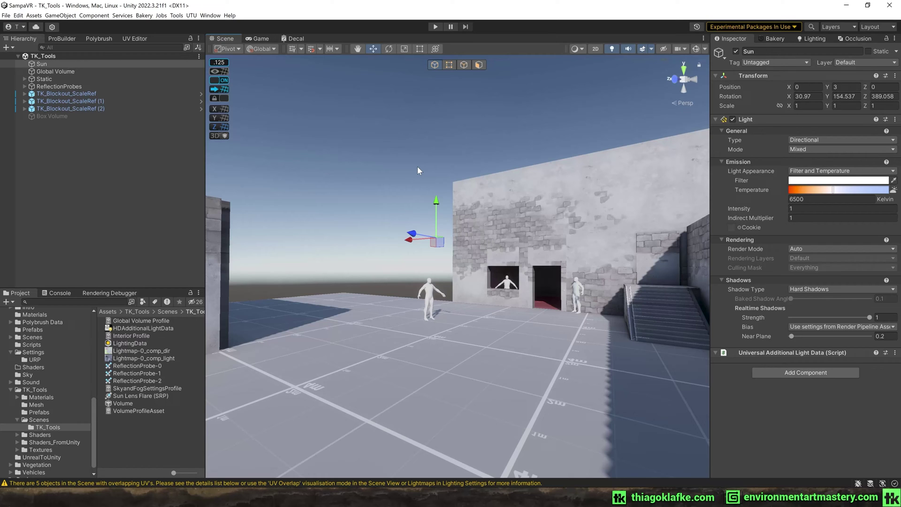
right_click_drag(417, 170, 436, 200)
Add a Color Adjustments override to the Global Volume and enable Post Exposure with a value of 1.3.
left_click(60, 72)
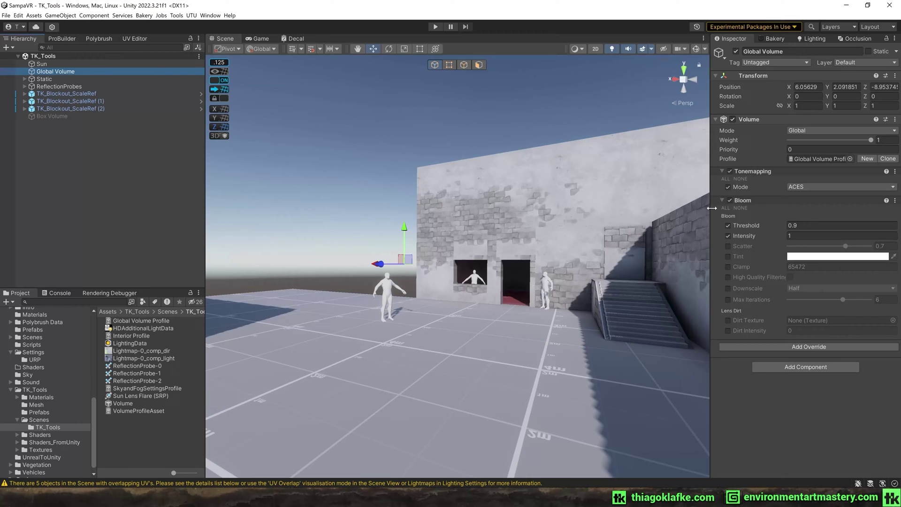
left_click(800, 347)
left_click(772, 233)
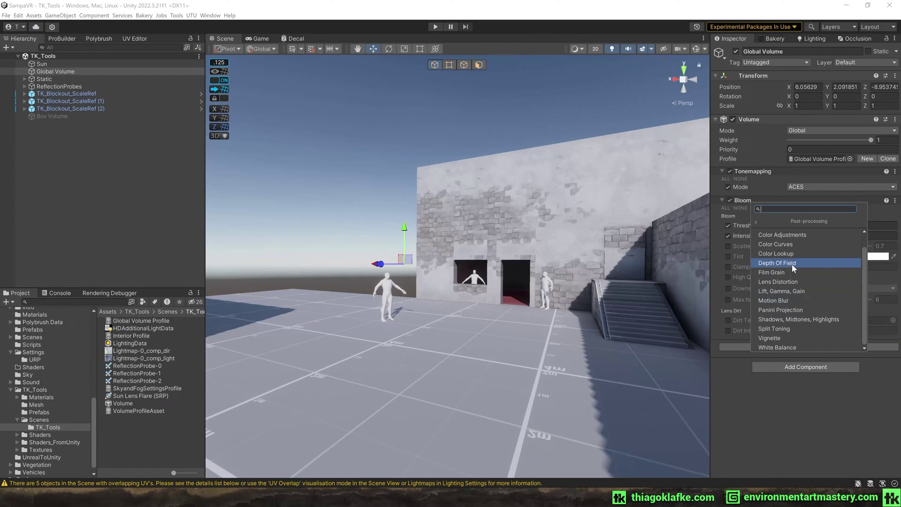
left_click(782, 235)
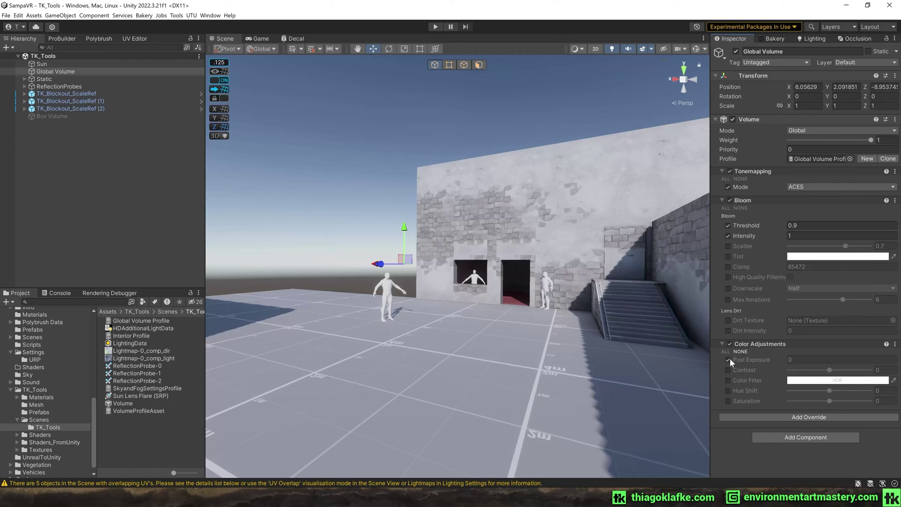
left_click(728, 360)
left_click_drag(775, 361, 776, 361)
right_click_drag(545, 280, 495, 272)
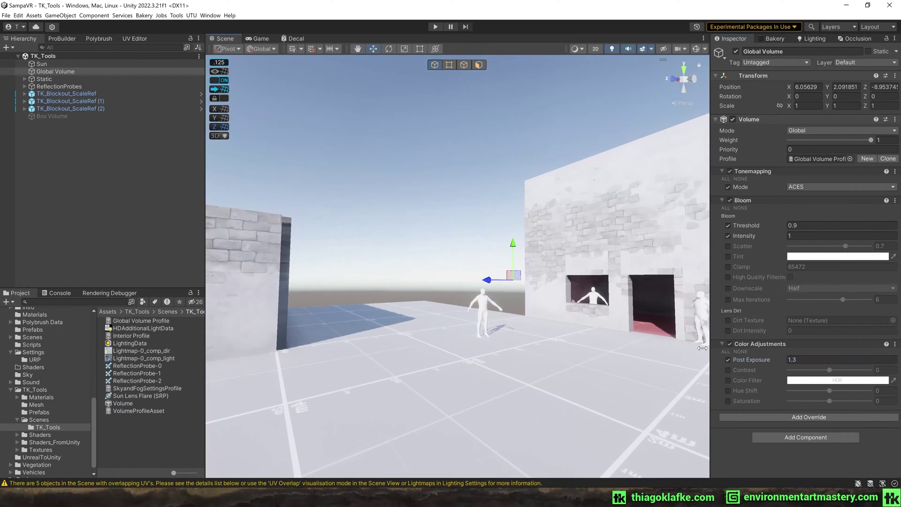
Delete the Global Volume to view the scene without post-processing, and undo the deletion.
key("Delete")
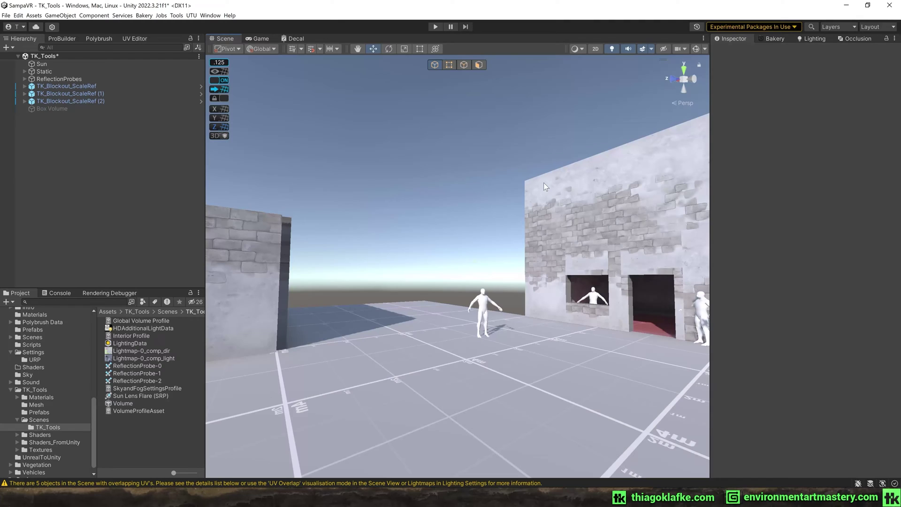
left_click(68, 65)
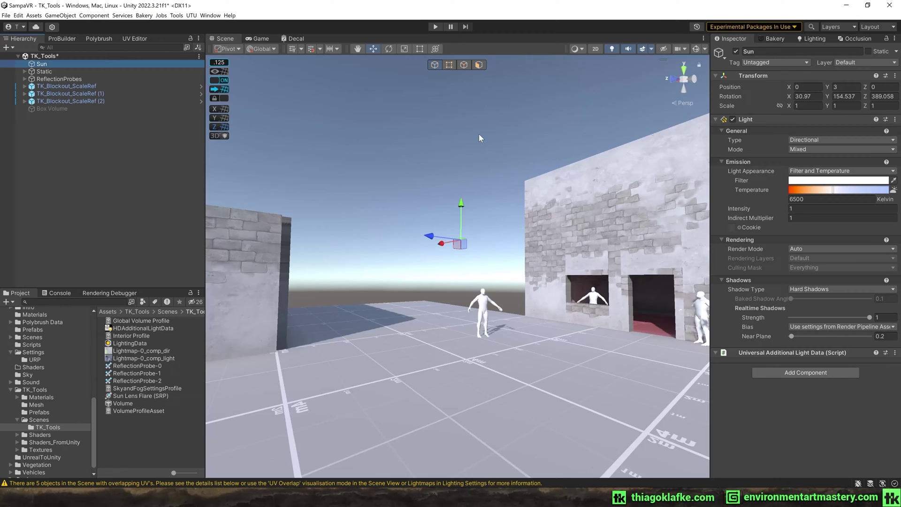
right_click_drag(479, 134, 549, 146)
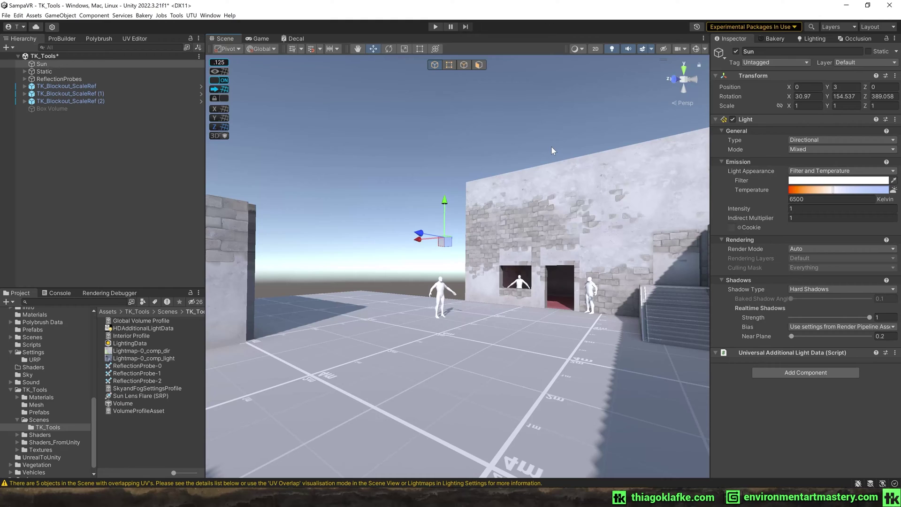
key("ctrl+z")
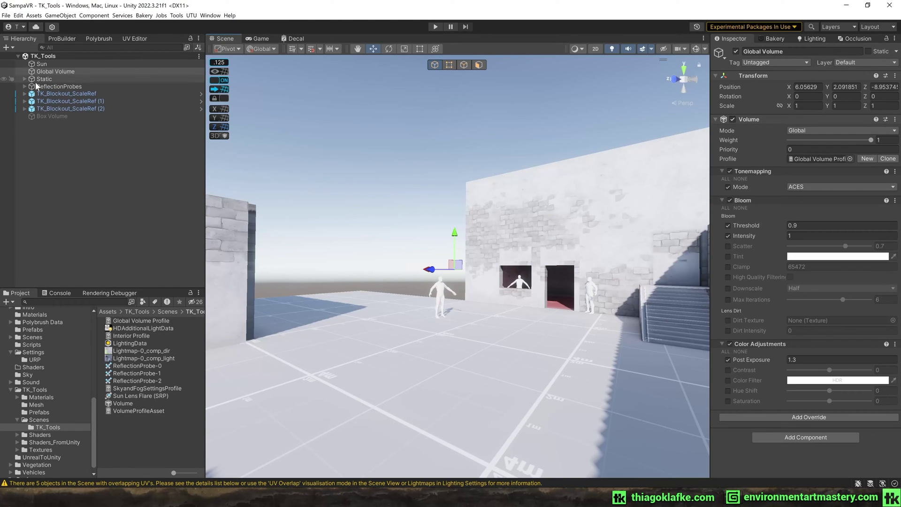
Set the Global Volume's Post Exposure to 0 and the Sun's light intensity to 2.
left_click(798, 359)
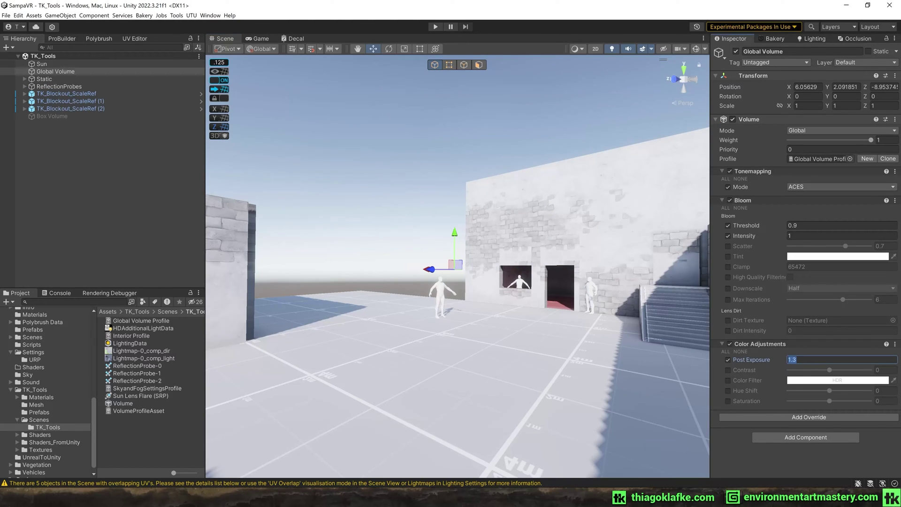
type("0")
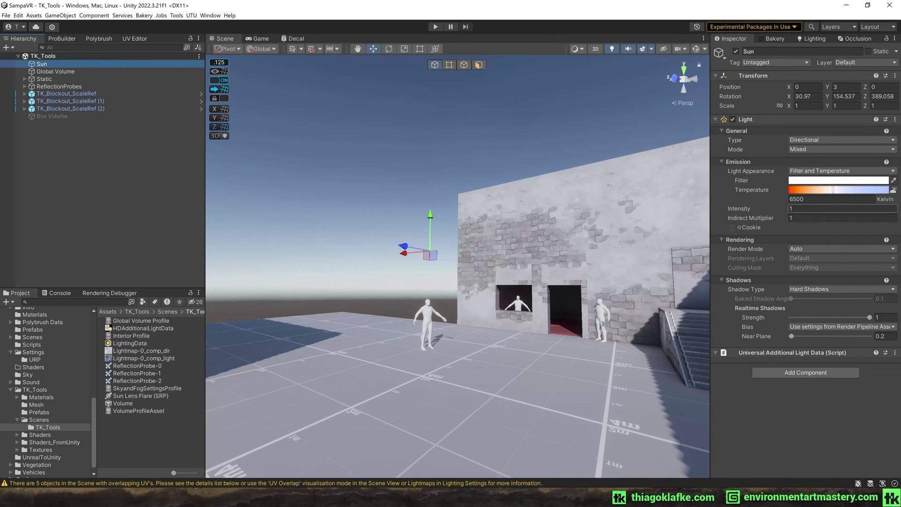
left_click(815, 210)
type("2")
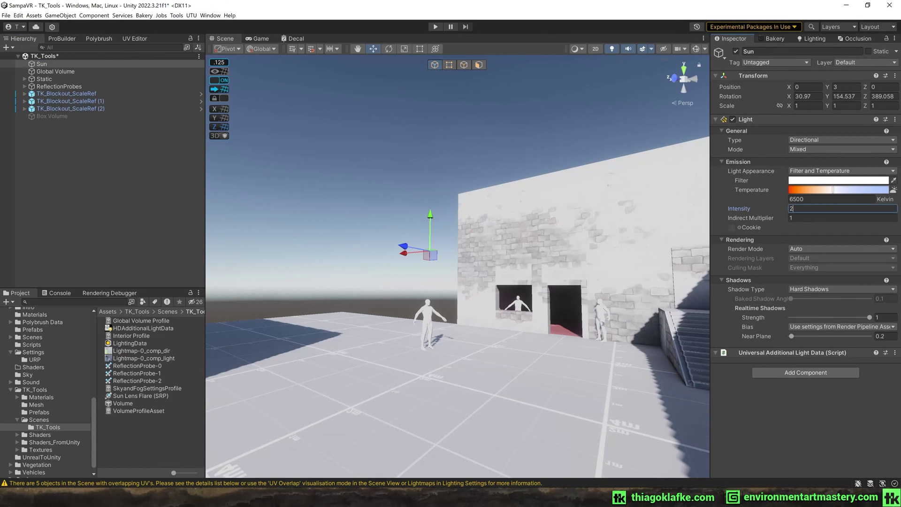
key("w")
right_click_drag(514, 185, 226, 161)
key("s")
right_click_drag(487, 209, 565, 152)
key("s")
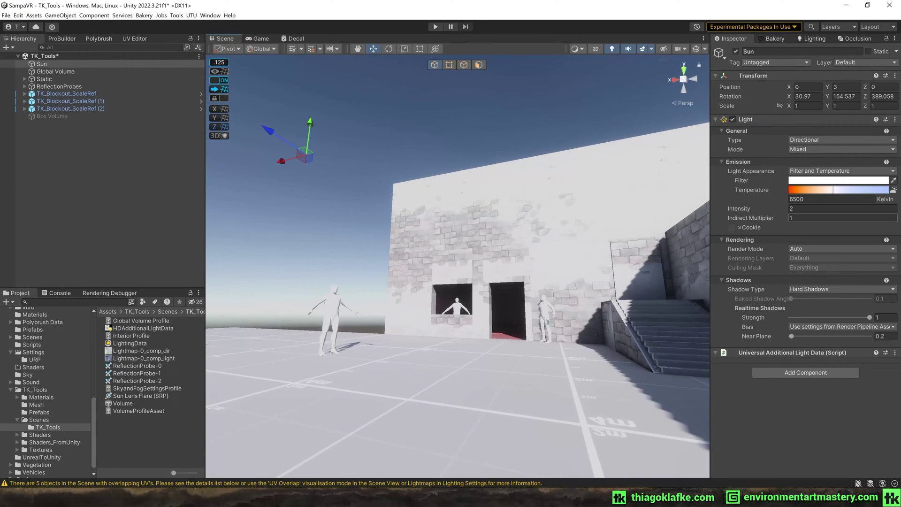
Raise the Sun's light intensity to 4 and check how the building's walls look.
left_click_drag(813, 209, 775, 204)
type("4")
right_click_drag(554, 187, 570, 240)
key("w")
key("s")
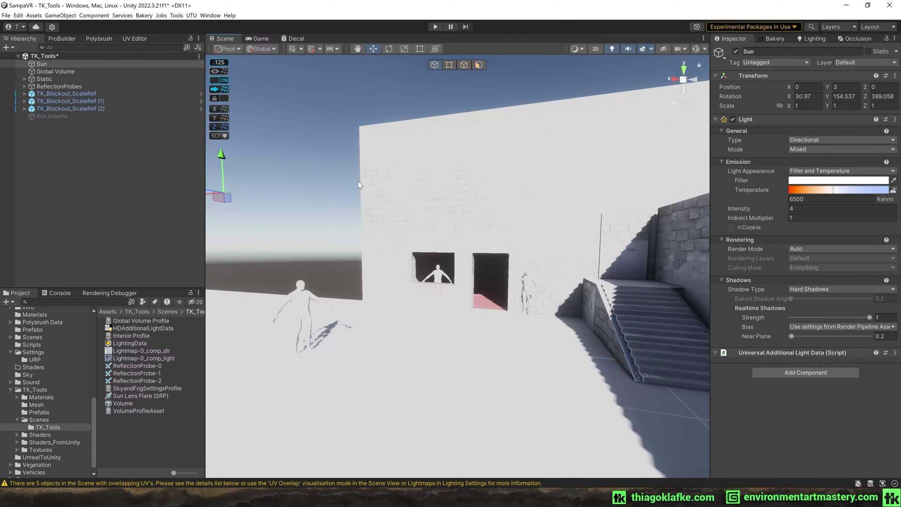
key("w")
right_click_drag(413, 198, 495, 187)
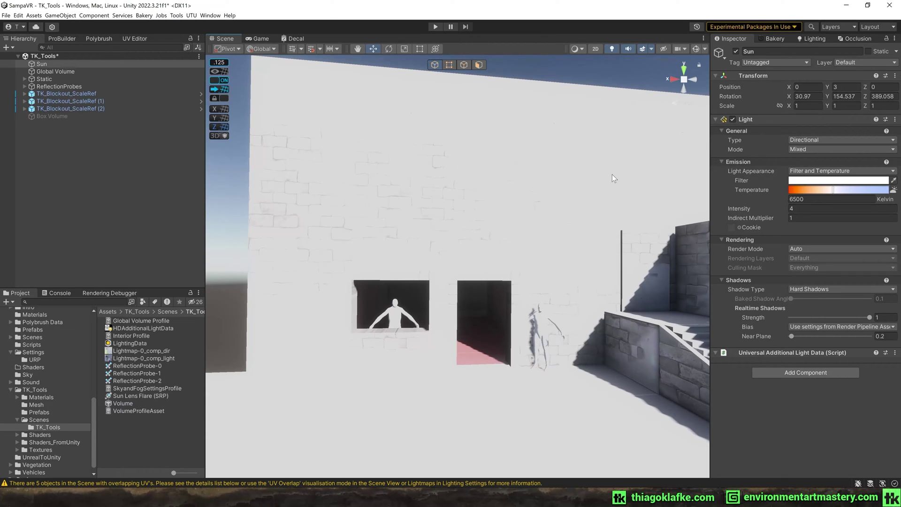
right_click_drag(612, 174, 481, 204)
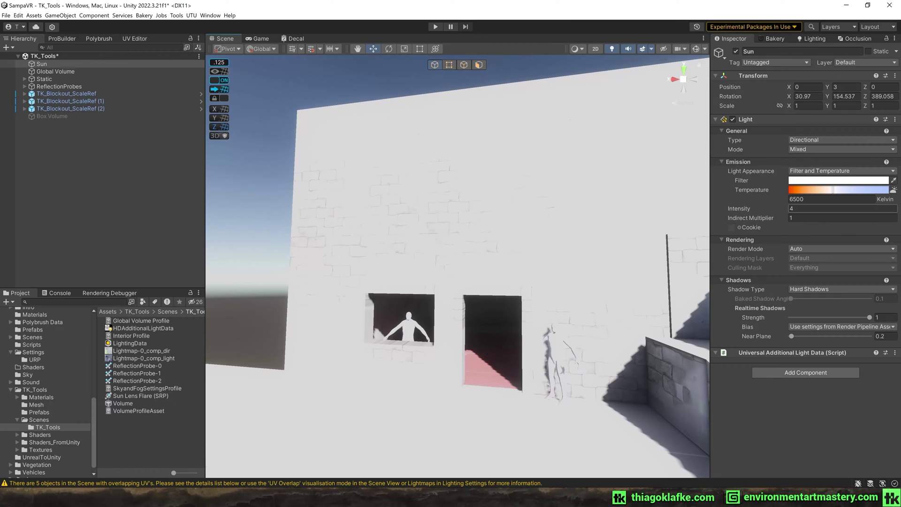
Compare the Sun's light intensity at 2 and 1, leaving it set to 2.
left_click(812, 208)
type("2")
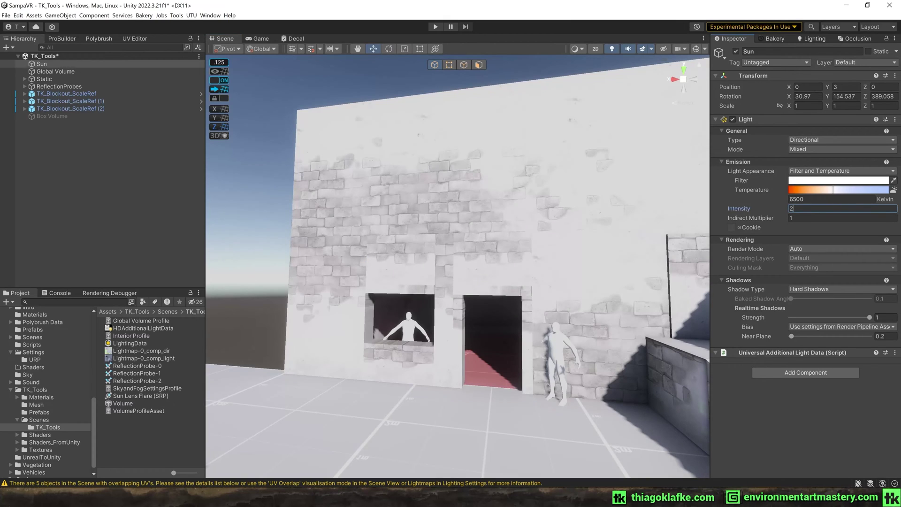
key("BackSpace")
type("1")
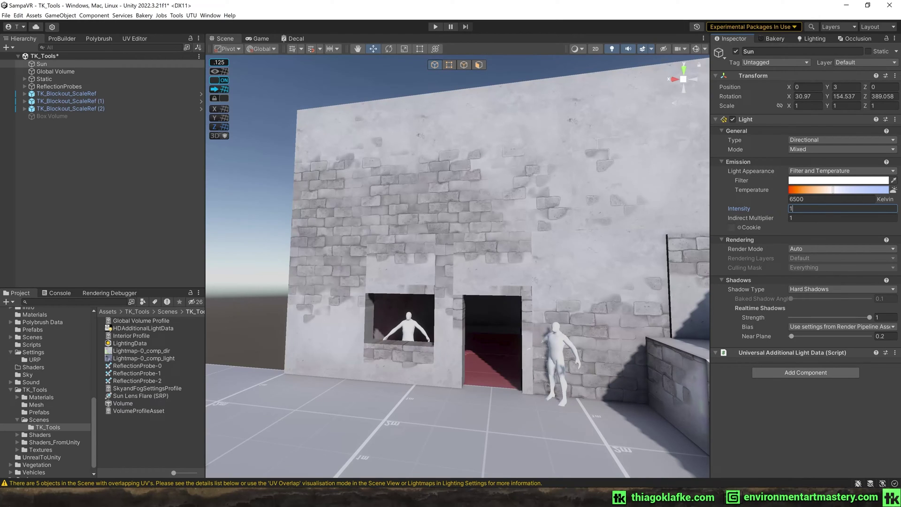
key("BackSpace")
type("2")
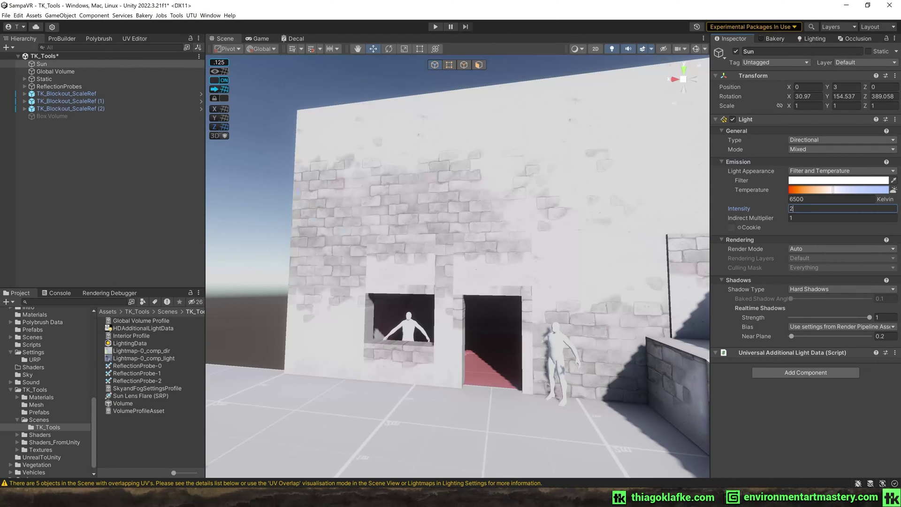
Generate the scene's baked lighting using the existing lightmapping settings.
right_click_drag(521, 212, 704, 183)
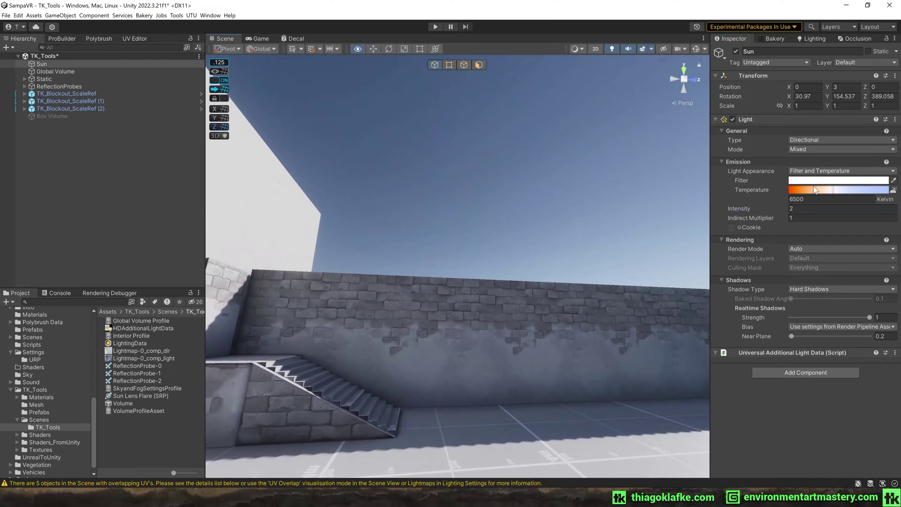
right_click_drag(516, 178, 302, 197)
key("d")
left_click(813, 38)
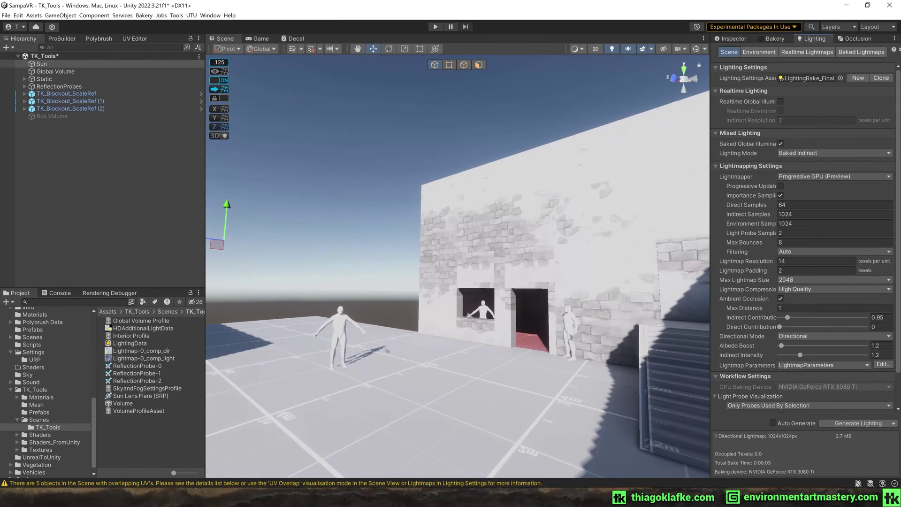
left_click(856, 422)
Move inside the dark room of the building and create a new Box Volume there.
key("w")
right_click_drag(513, 267, 618, 258)
key("w")
key("s")
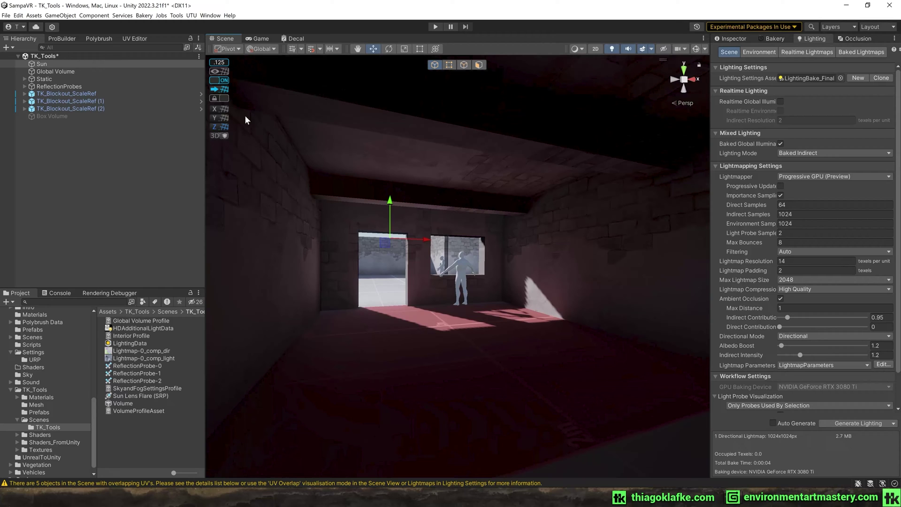
left_click(49, 158)
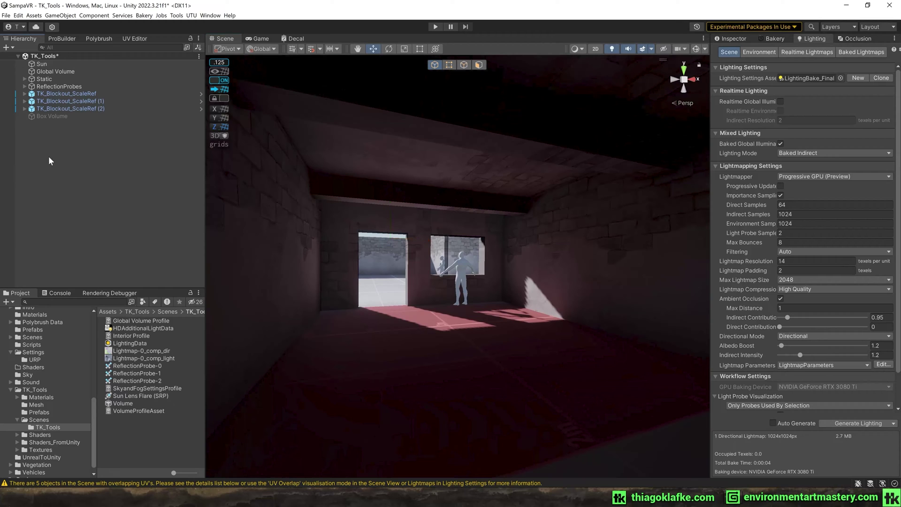
left_click(60, 15)
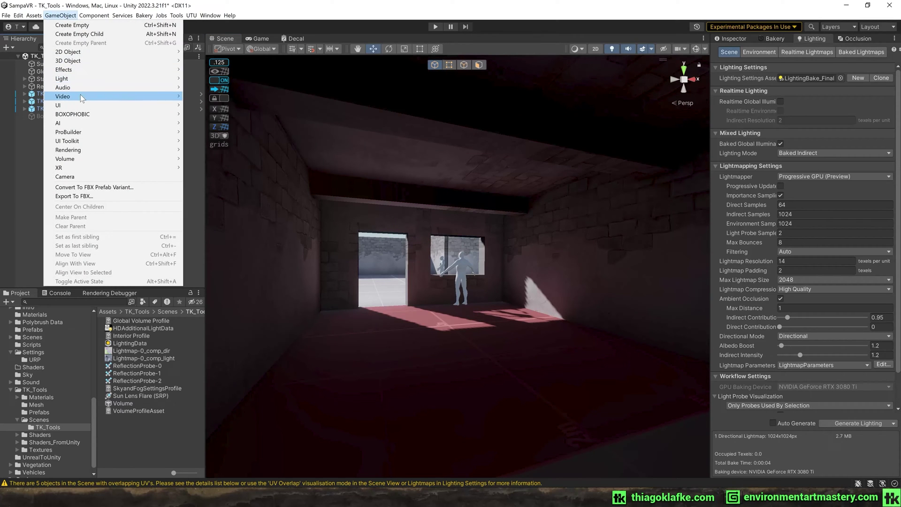
mouse_move(64, 159)
left_click(209, 168)
Show the scene gizmos and move the new box volume inside the room to about X 0.375, Y 0.625, Z -13.75.
right_click_drag(450, 263, 460, 269)
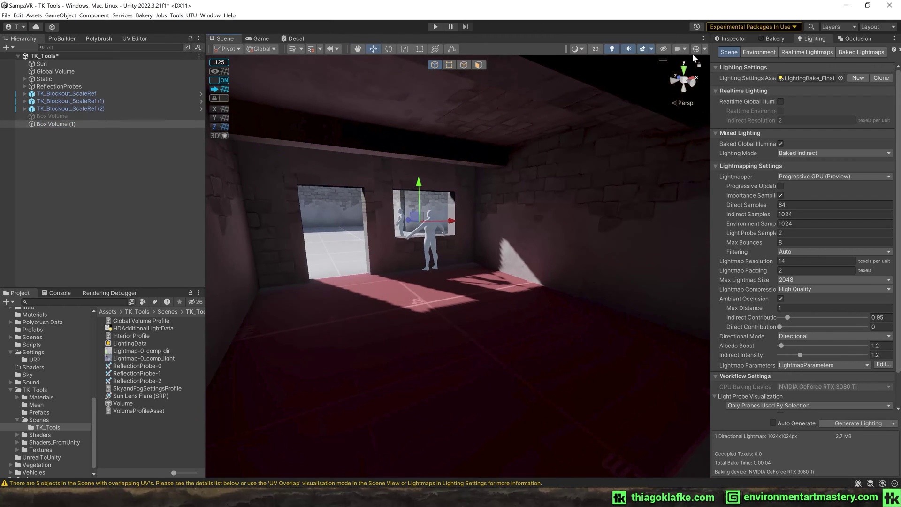
left_click(696, 49)
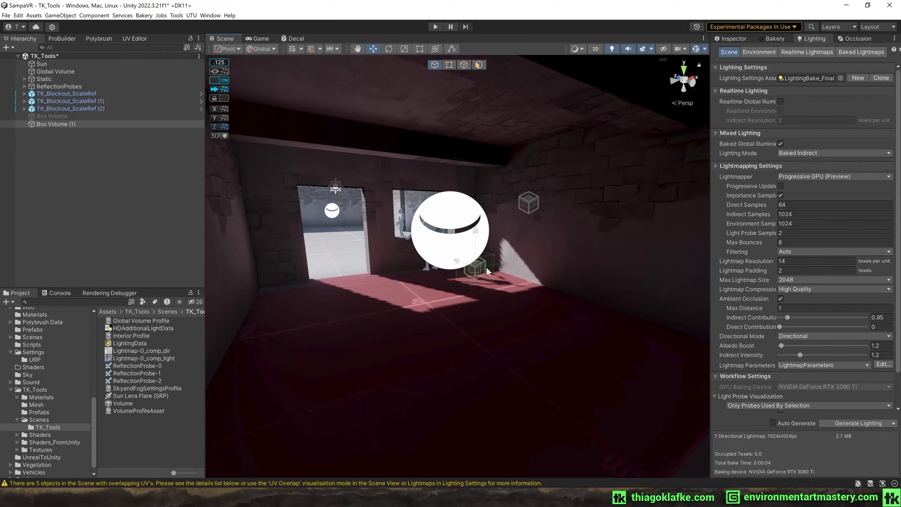
left_click_drag(457, 263, 563, 329)
right_click_drag(562, 329, 558, 328)
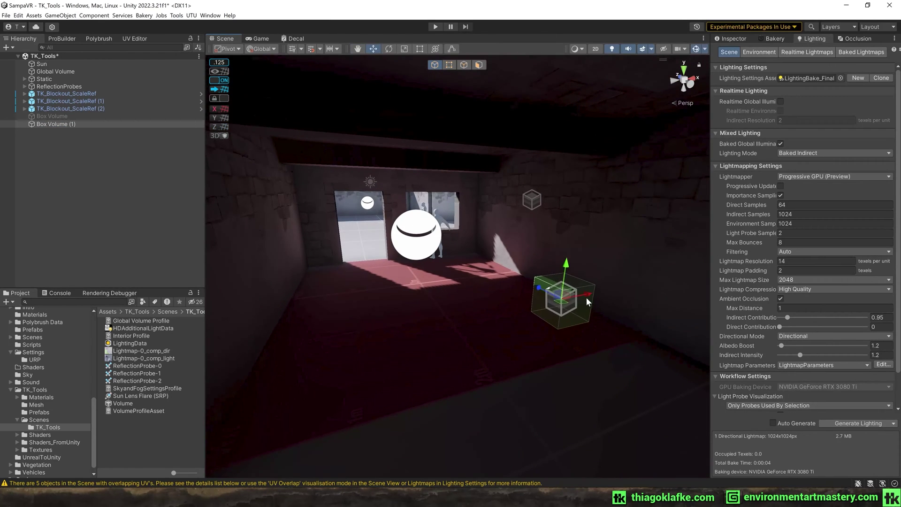
left_click_drag(589, 298, 476, 315)
left_click_drag(448, 287, 447, 249)
Edit the new box volume's collider in the room, stretching it across the floor to about 7.76 by 10.11.
left_click(733, 39)
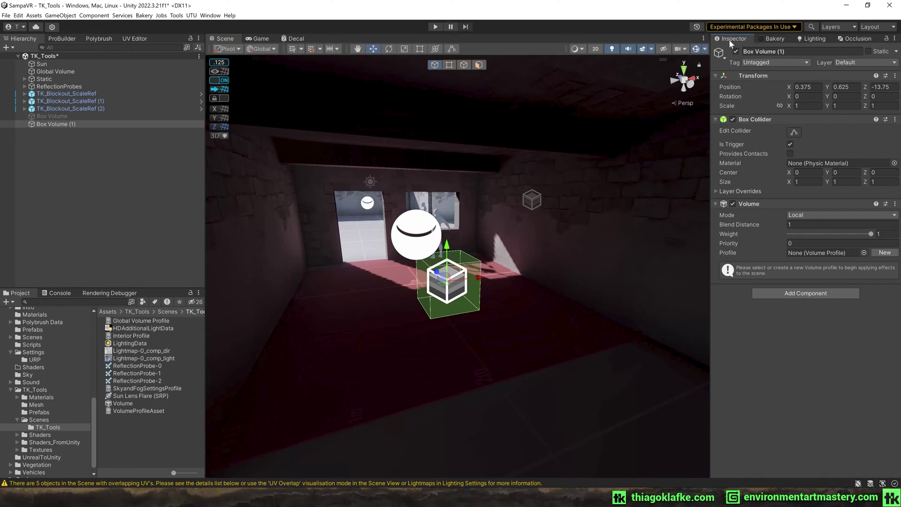
left_click(790, 144)
left_click(794, 132)
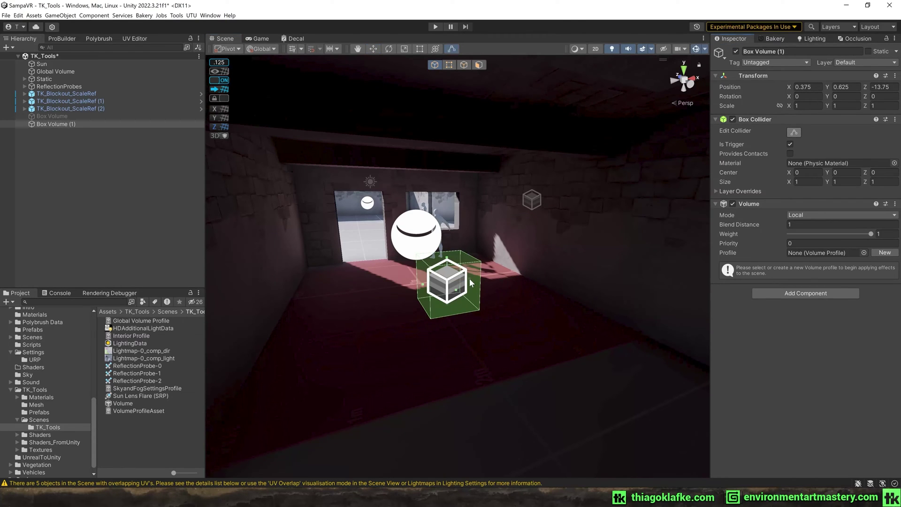
left_click_drag(470, 280, 568, 269)
left_click_drag(425, 288, 160, 328)
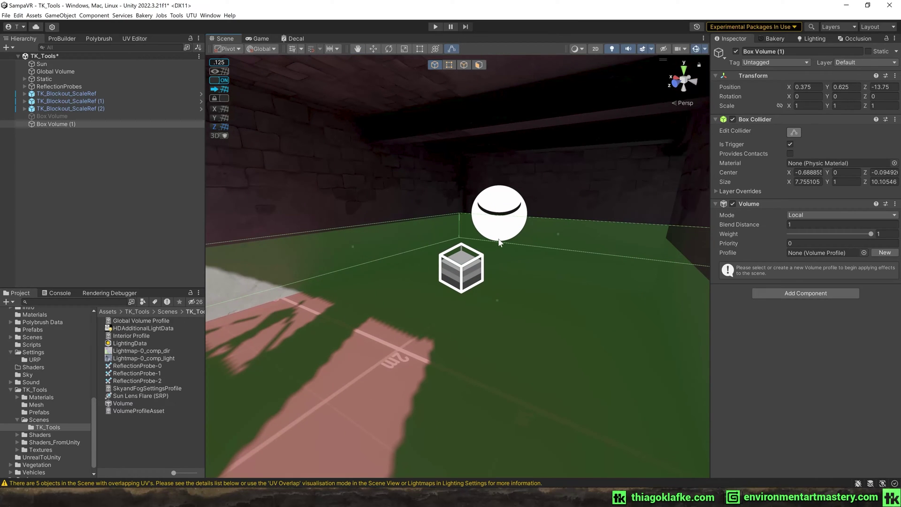
Extend the box collider up to the ceiling, about 3.91 high, and through the side wall to an X size of about 10.13.
left_click_drag(498, 238, 494, 28)
right_click_drag(500, 202, 204, 217)
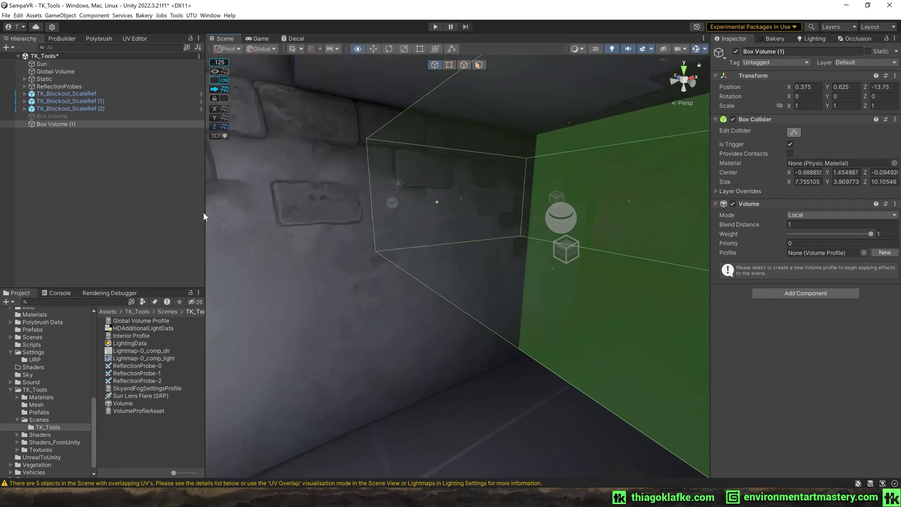
left_click_drag(437, 202, 340, 212)
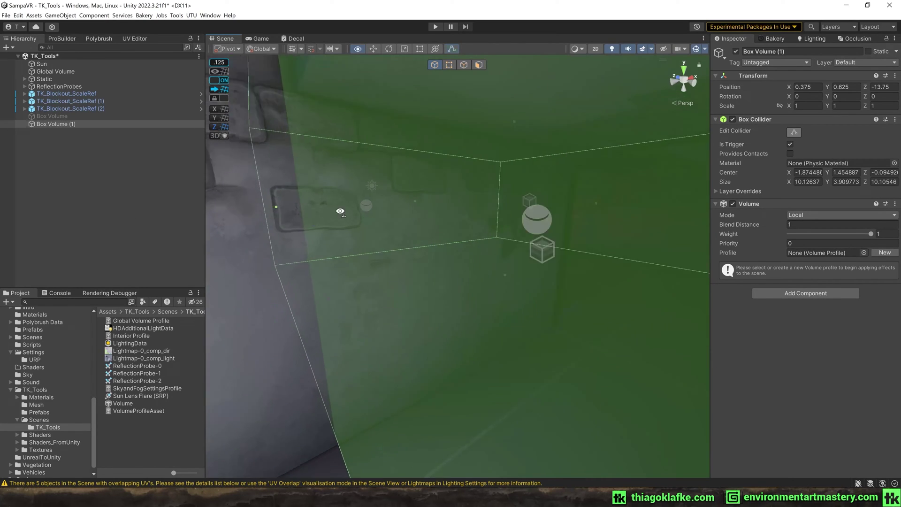
right_click_drag(341, 211, 299, 176)
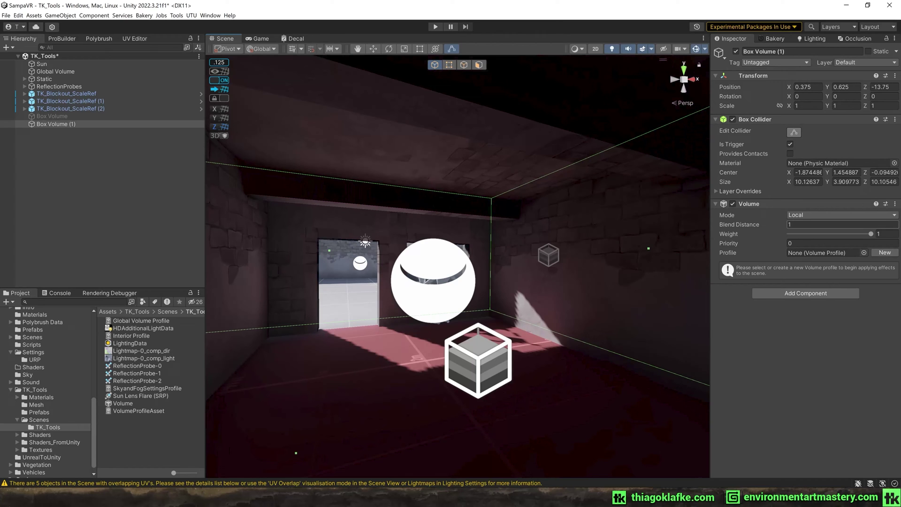
key("w")
right_click_drag(301, 278, 500, 323)
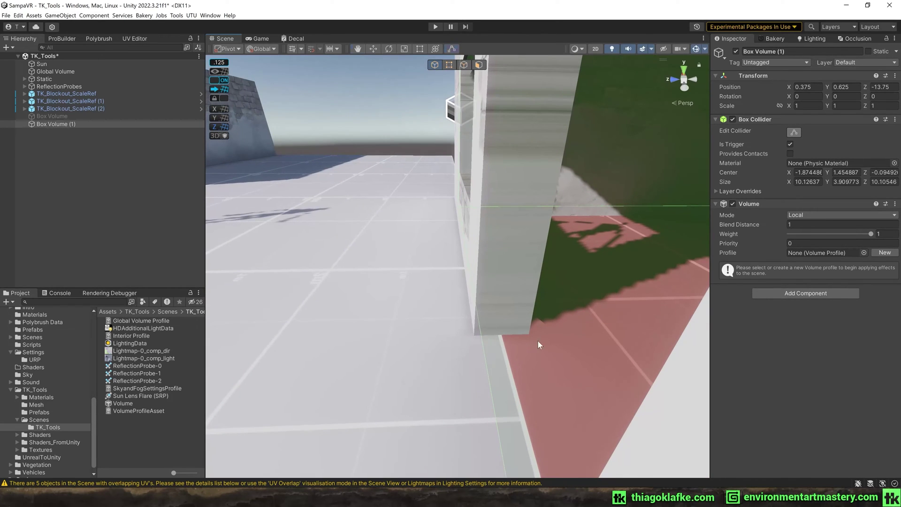
key("d")
right_click_drag(580, 228, 442, 193)
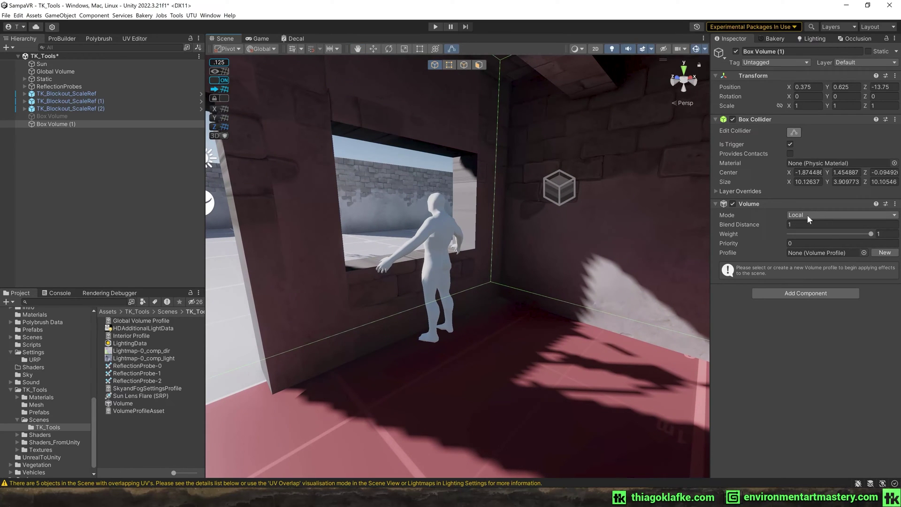
Create a new profile for the box volume and add a Color Adjustments override with Post Exposure enabled.
left_click(880, 253)
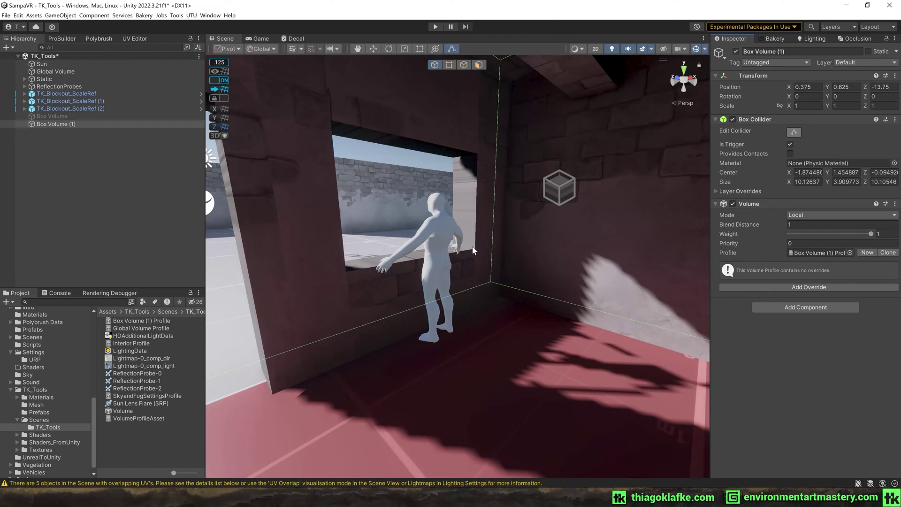
left_click(788, 287)
left_click(791, 320)
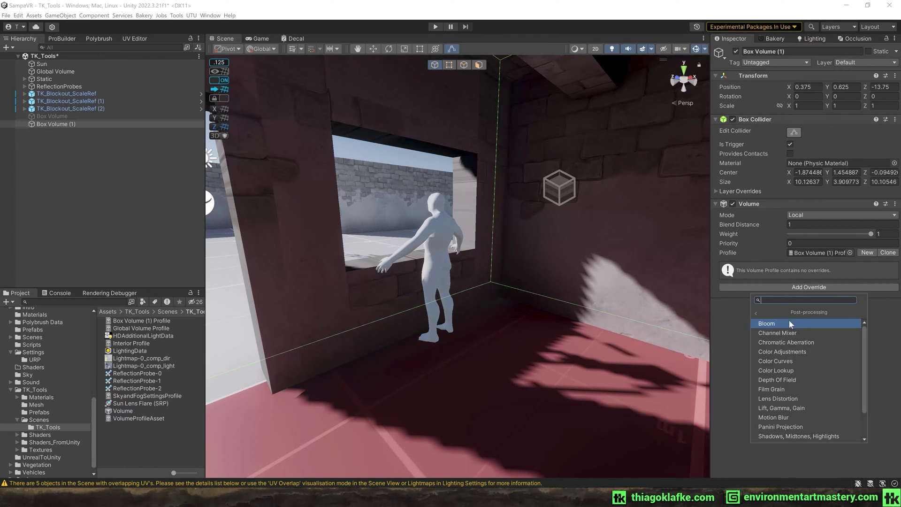
left_click(799, 353)
left_click(728, 281)
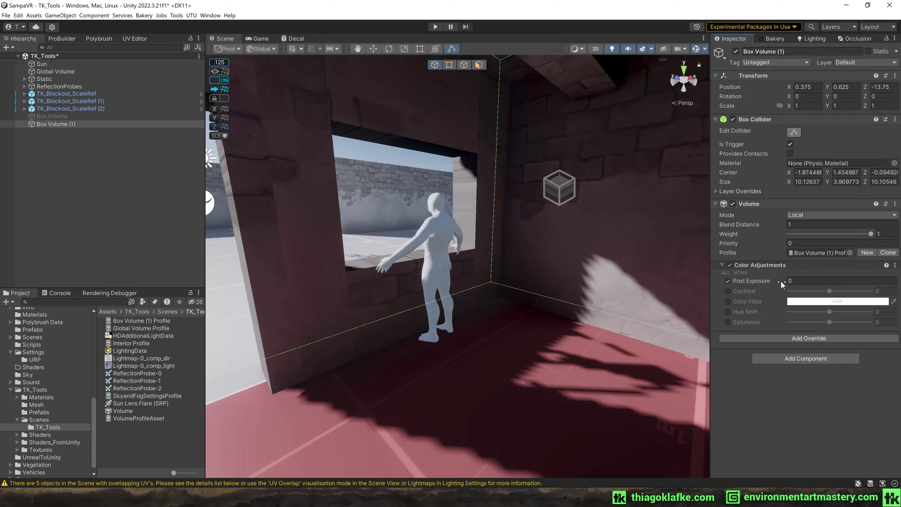
Try post exposure values of 1.3 and 1.7 on the box volume while viewing the room.
left_click(781, 280)
left_click_drag(781, 280, 798, 281)
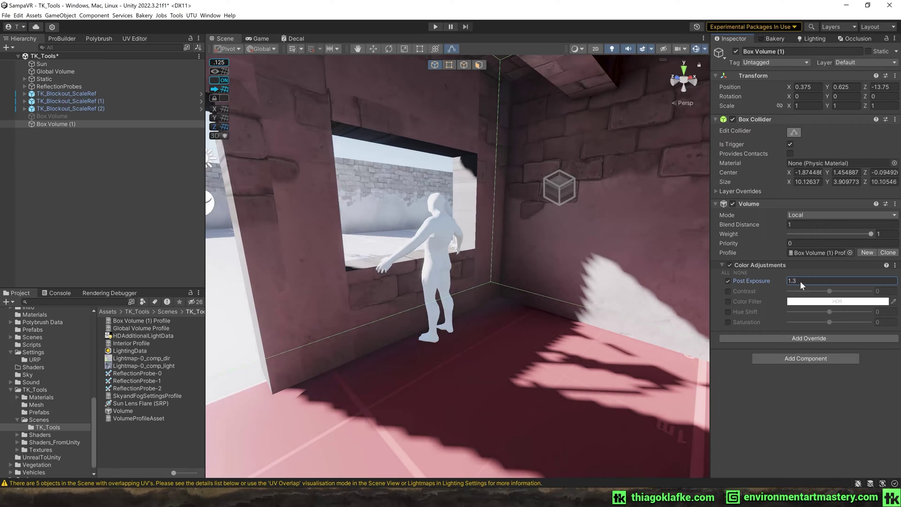
key("s")
right_click_drag(530, 238, 513, 215)
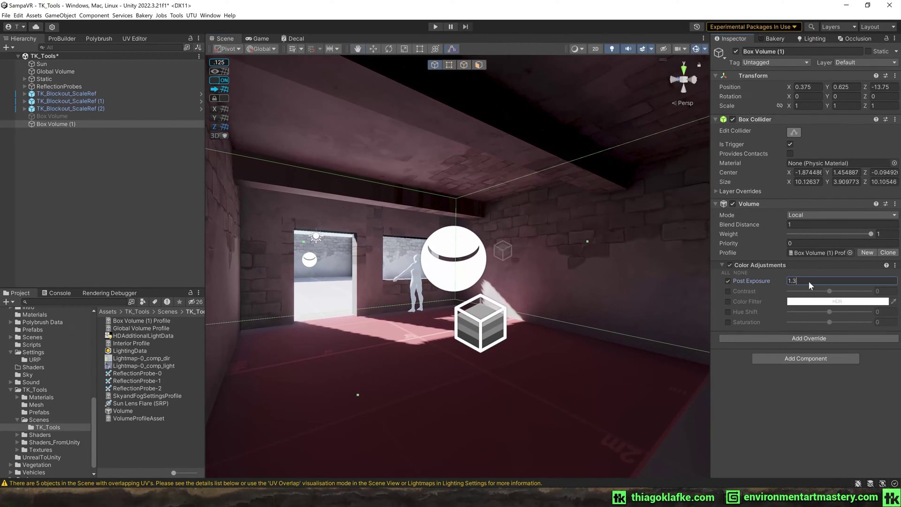
left_click_drag(797, 281, 793, 281)
type("7")
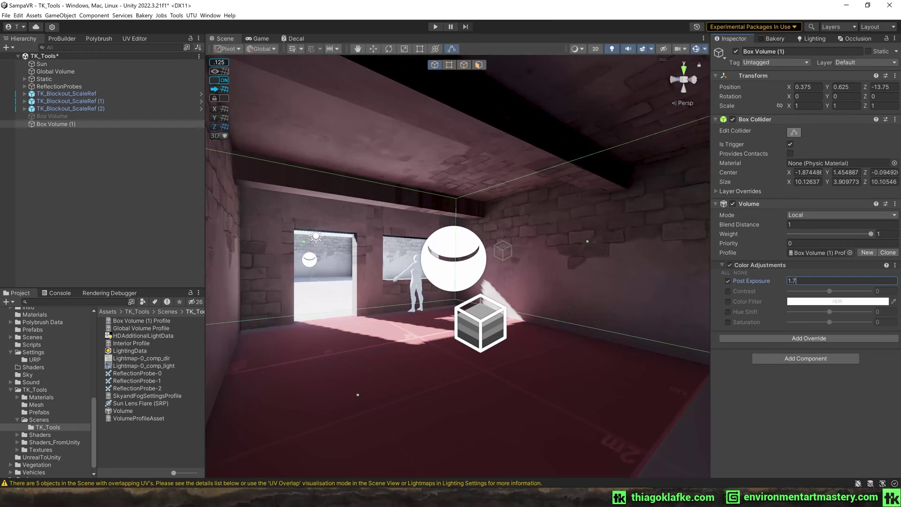
right_click_drag(399, 230, 616, 197)
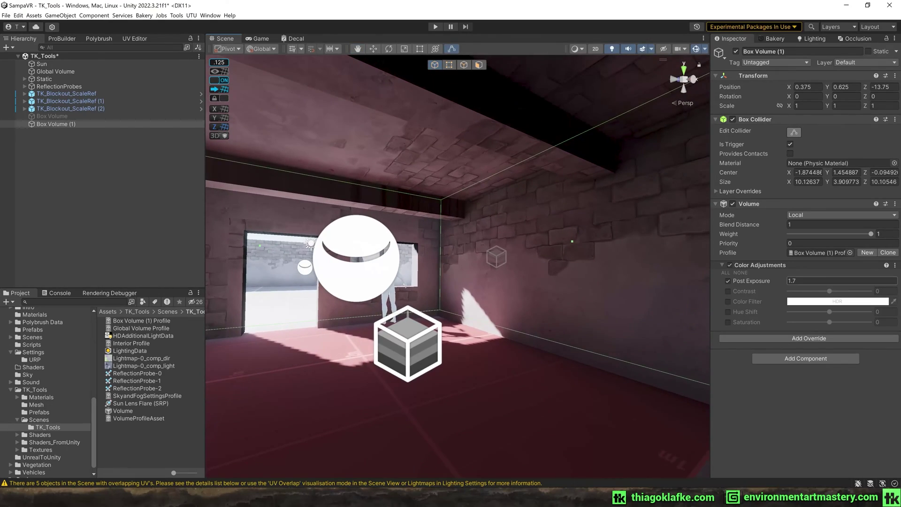
Compare the box volume's post exposure at 3 and 2, leaving it set to 2.
left_click(767, 277)
type("3")
right_click_drag(526, 251, 511, 208)
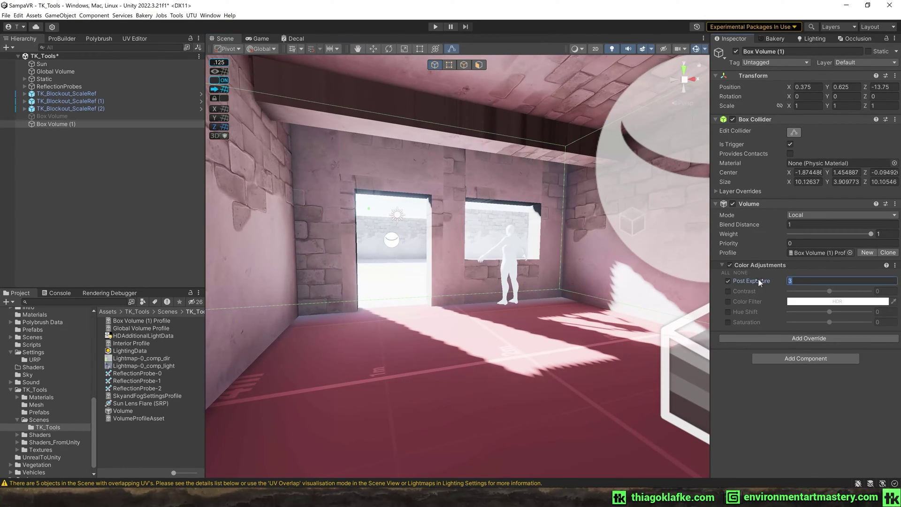
type("2")
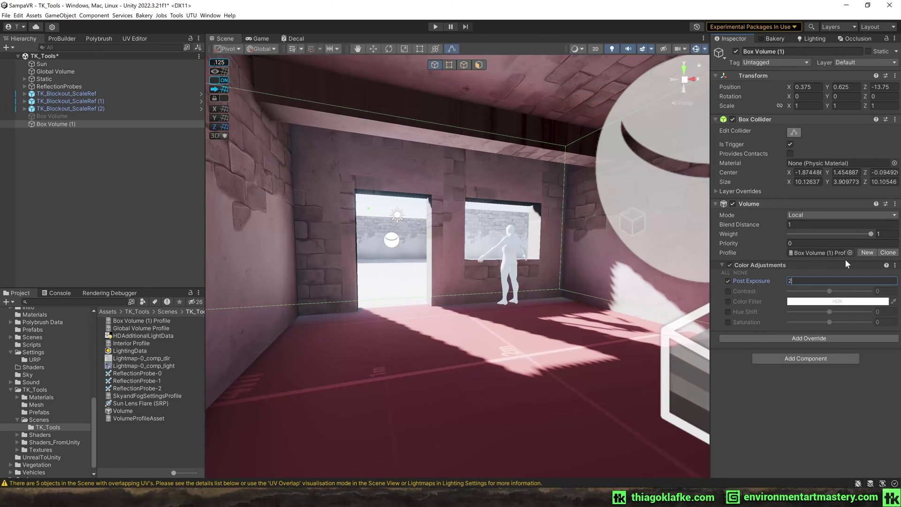
Deselect the box volume and hide the scene gizmos.
right_click_drag(578, 209, 470, 217)
key("w")
right_click_drag(602, 113, 751, 246)
left_click(548, 244)
right_click_drag(548, 243, 699, 253)
left_click(696, 51)
Move between the sunlit exterior and the room through the doorway to examine the exposure transition.
key("w")
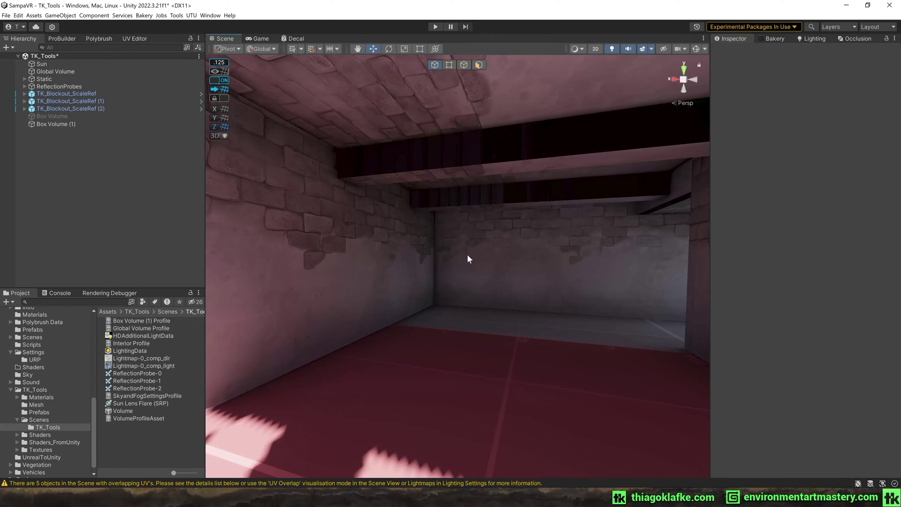
right_click_drag(468, 258, 440, 250)
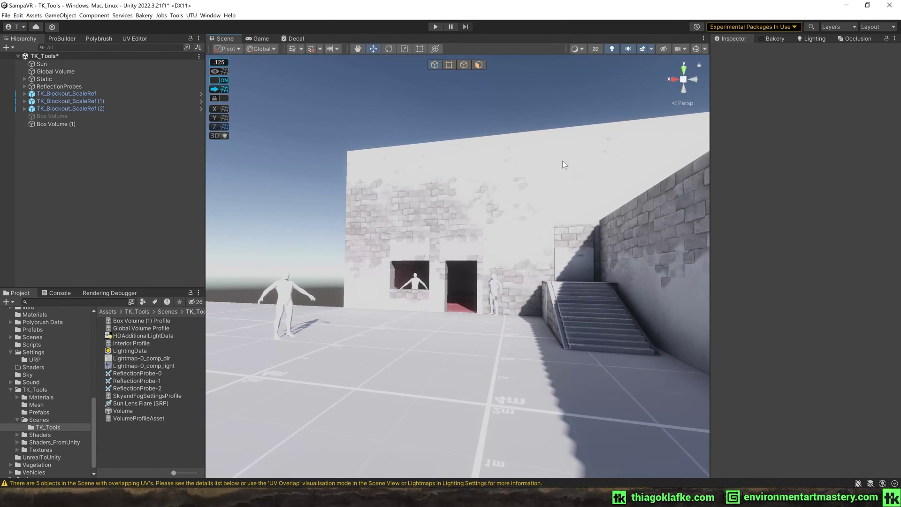
right_click_drag(548, 262, 520, 275)
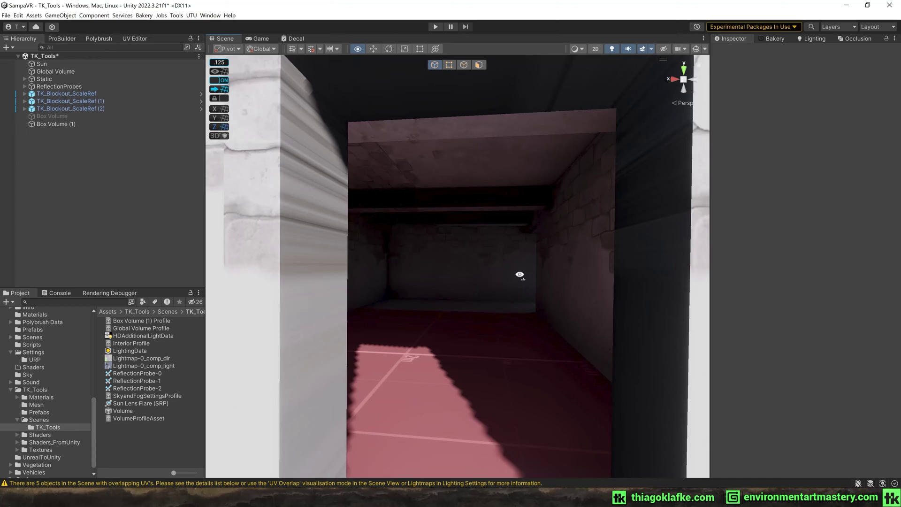
key("w")
right_click_drag(520, 274, 520, 272)
key("s")
key("w")
key("s")
key("w")
key("s")
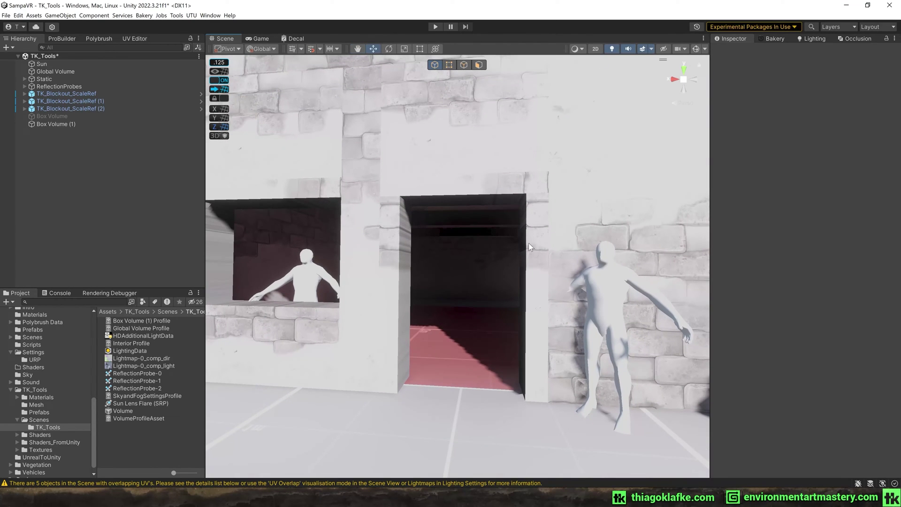
Set the room box volume's blend distance to 2 and its post exposure to 1.
left_click(54, 124)
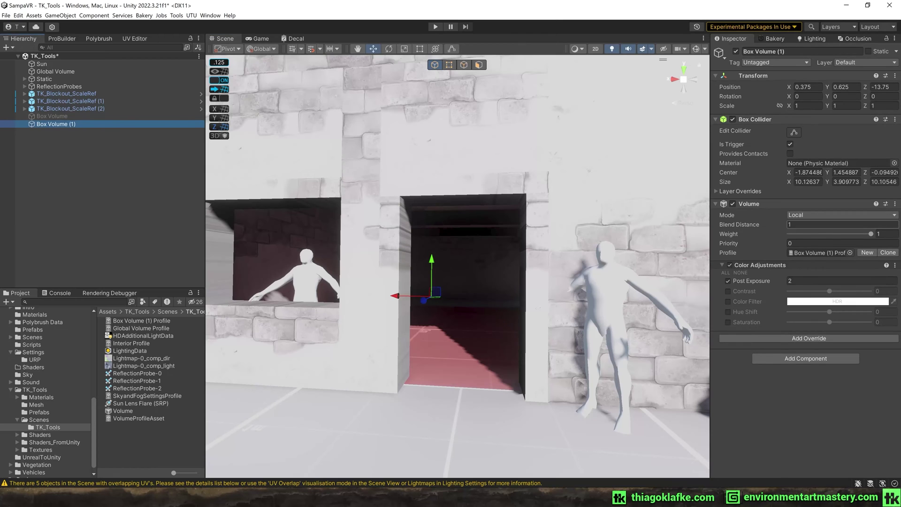
right_click_drag(459, 262, 454, 266)
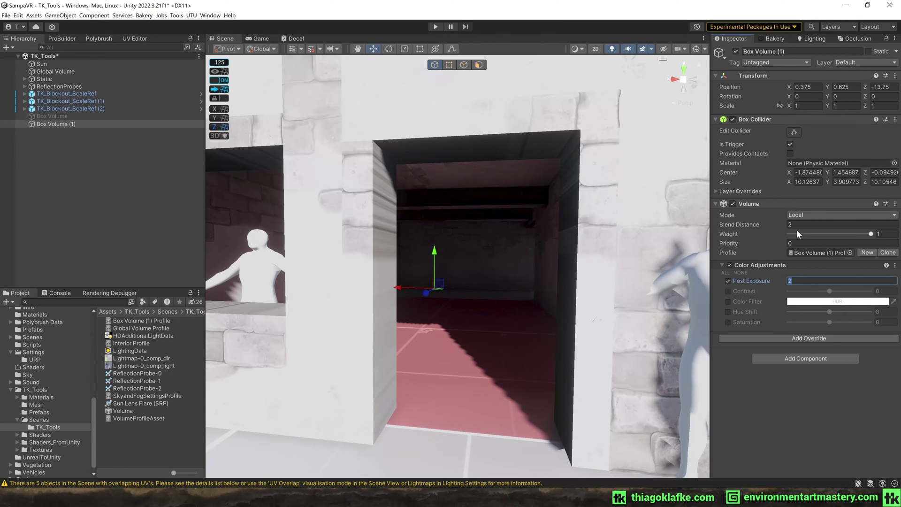
type("1")
right_click_drag(516, 235, 663, 272)
Examine the exposure of the night street and the Bebeto Olhos entrance in the Final_evening scene.
right_click_drag(501, 152, 761, 204)
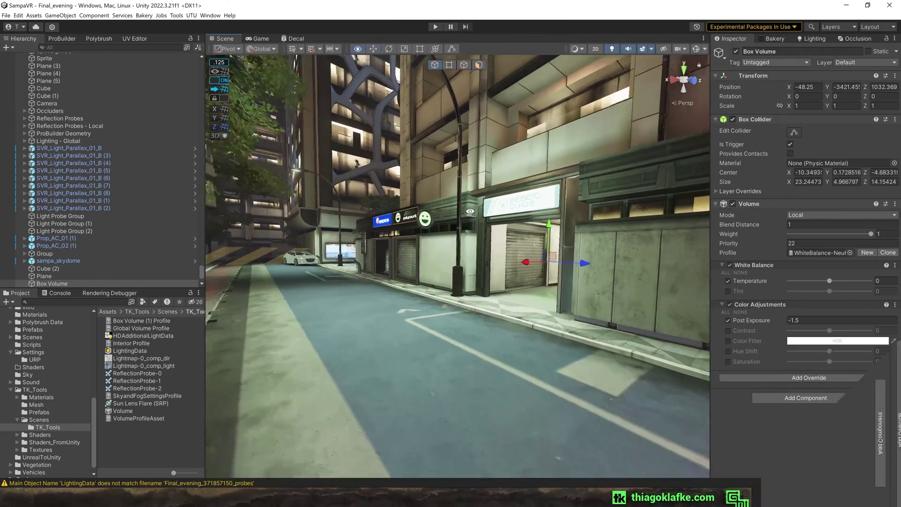
right_click_drag(457, 263, 467, 263)
right_click_drag(459, 211, 423, 338)
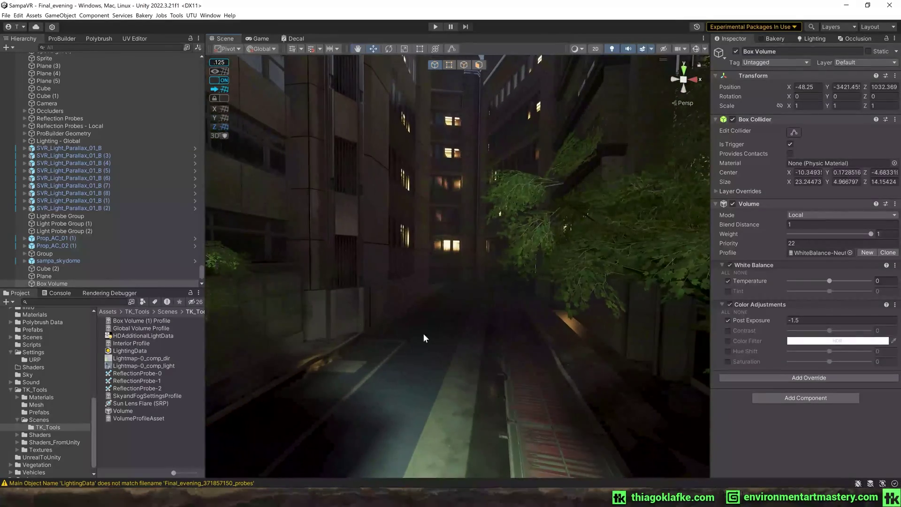
right_click_drag(355, 241, 447, 248)
right_click_drag(471, 217, 512, 258)
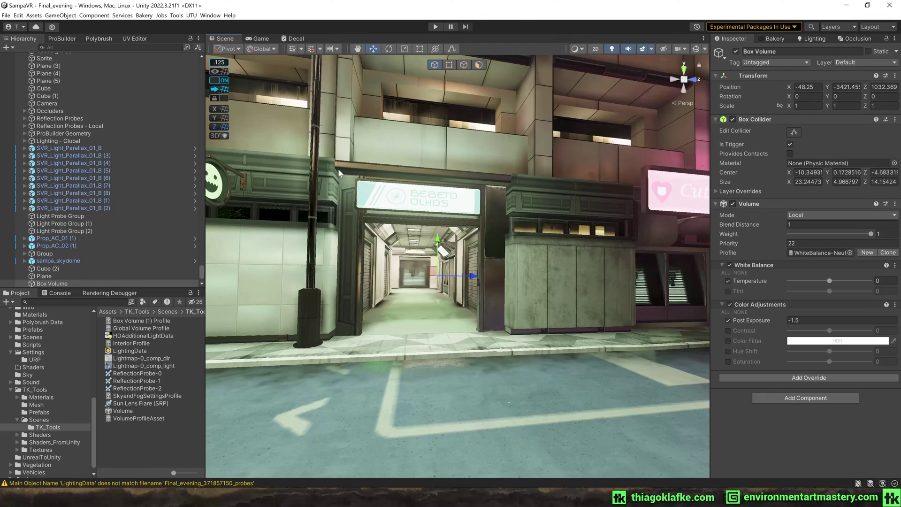
Go through the lit shopping corridor and out to the plaza to examine how the local volume changes exposure.
right_click_drag(404, 232, 465, 225)
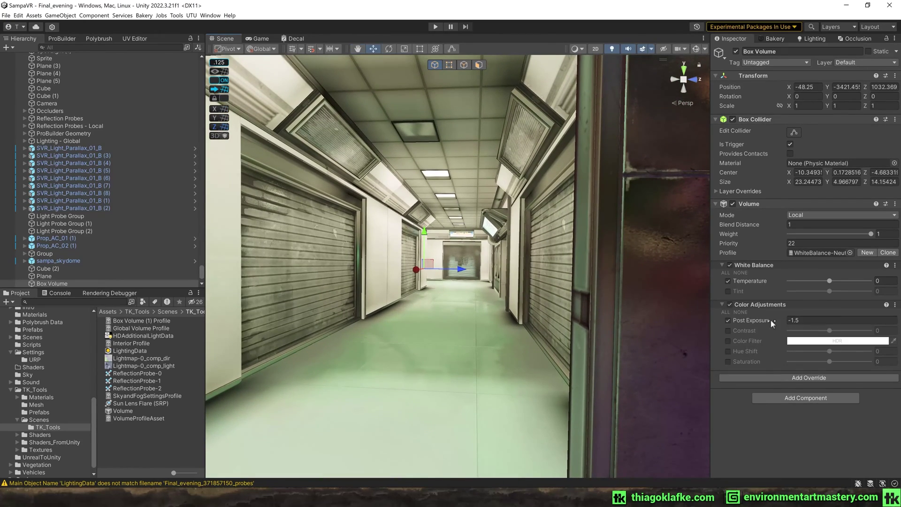
key("w")
right_click_drag(461, 268, 277, 261)
scroll(464, 269, "down", 2)
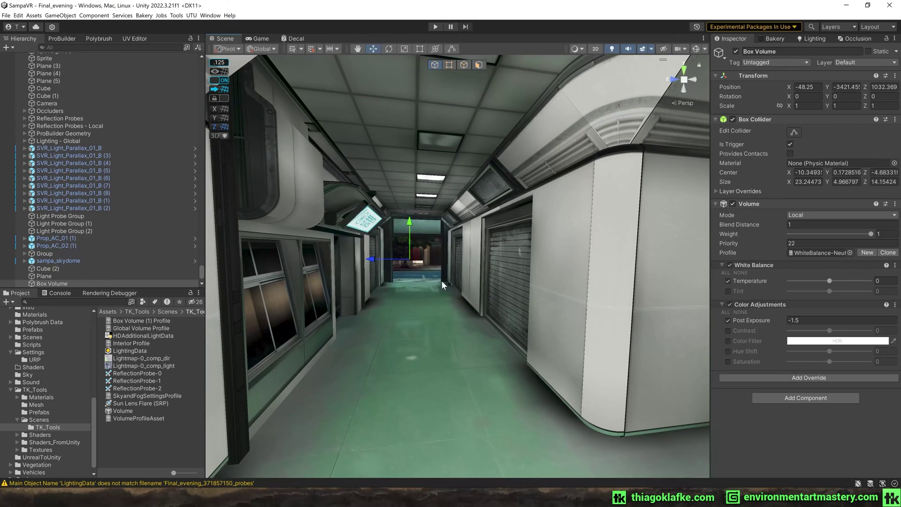
right_click_drag(443, 285, 641, 287)
right_click_drag(436, 275, 334, 170)
key("w")
right_click_drag(515, 249, 57, 209)
key("s")
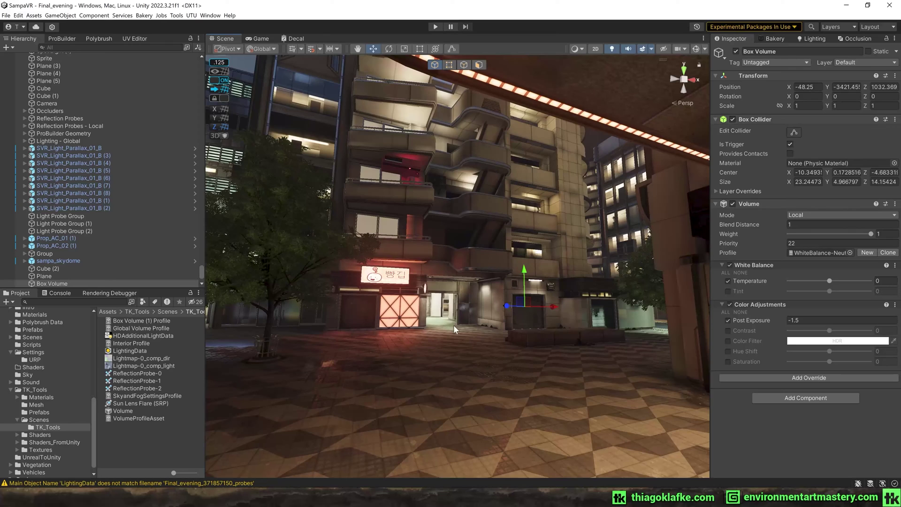
Approach the lit building entrance from the dark plaza to examine the exposure change between outside and inside.
right_click_drag(453, 326, 437, 302)
key("w")
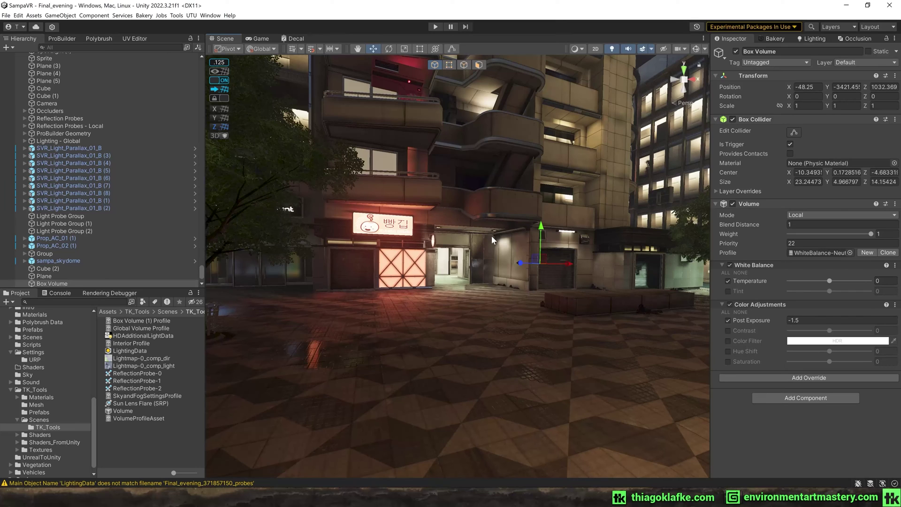
right_click_drag(491, 235, 475, 246)
key("w")
key("w")
key("w")
key("w")
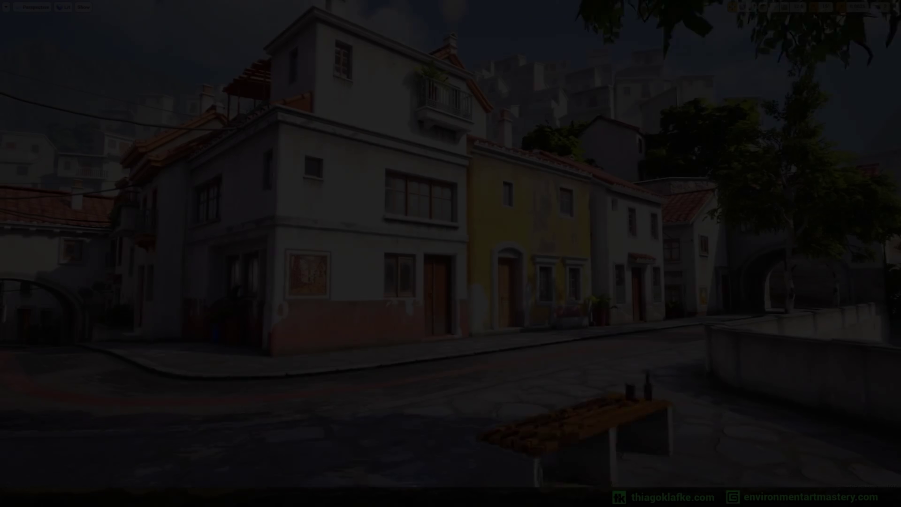
key("w")
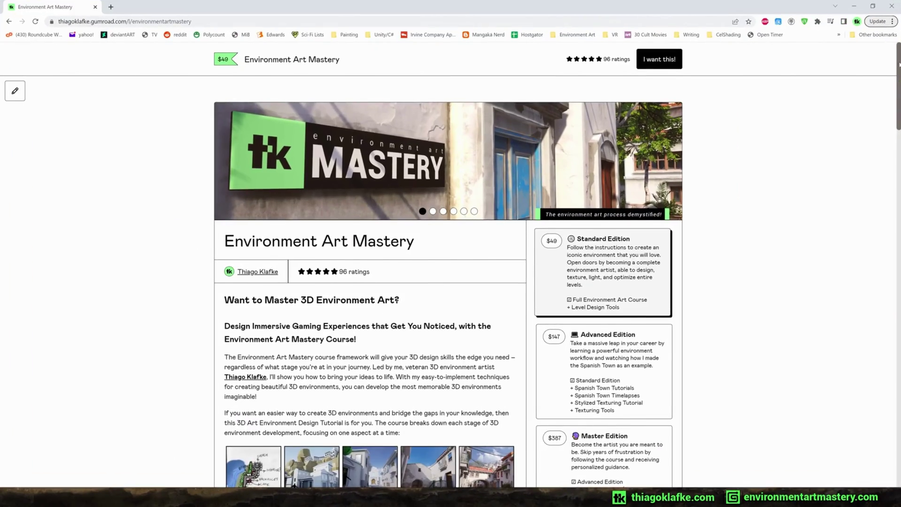
Read through the Environment Art Mastery course page on Gumroad, including its editions and ratings.
left_click_drag(900, 64, 900, 103)
scroll(451, 265, "down", 3)
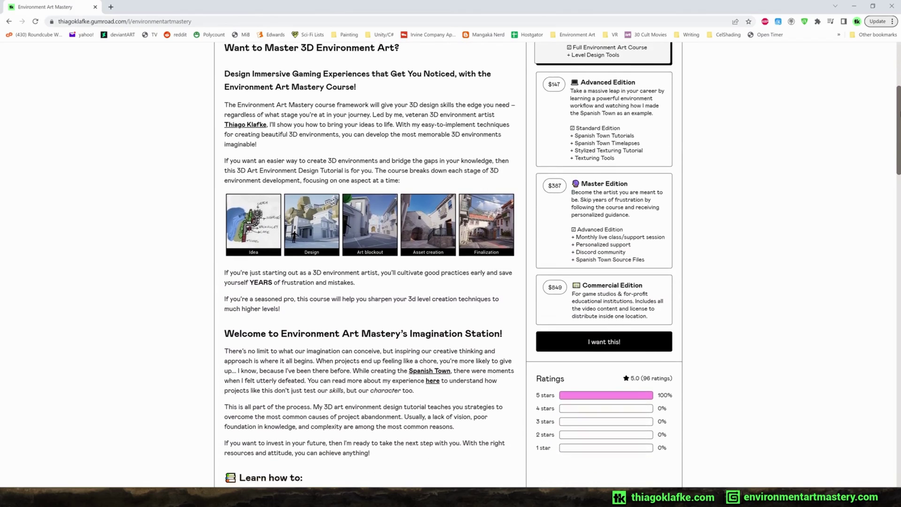
scroll(450, 265, "down", 5)
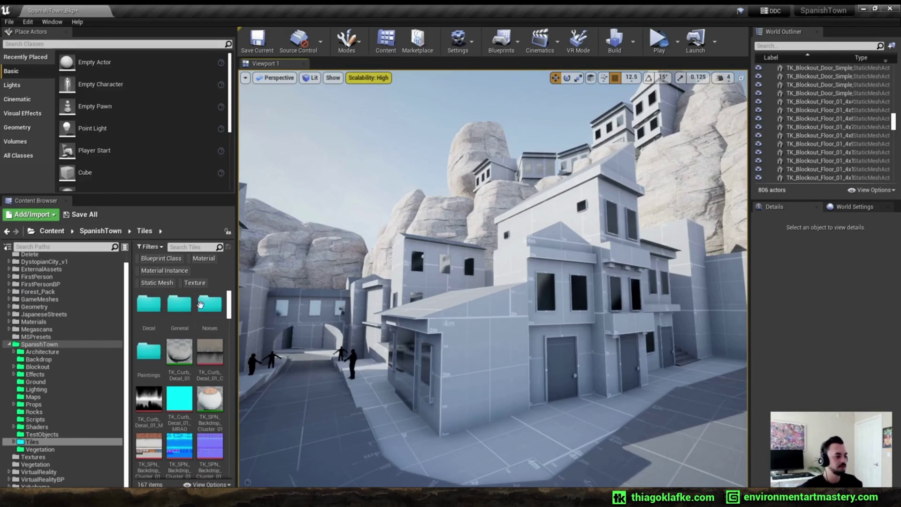
Select the street-level blockout floor piece beside the corner building and locate its static mesh in the Content Browser.
left_click(413, 362)
right_click_drag(516, 328, 632, 363)
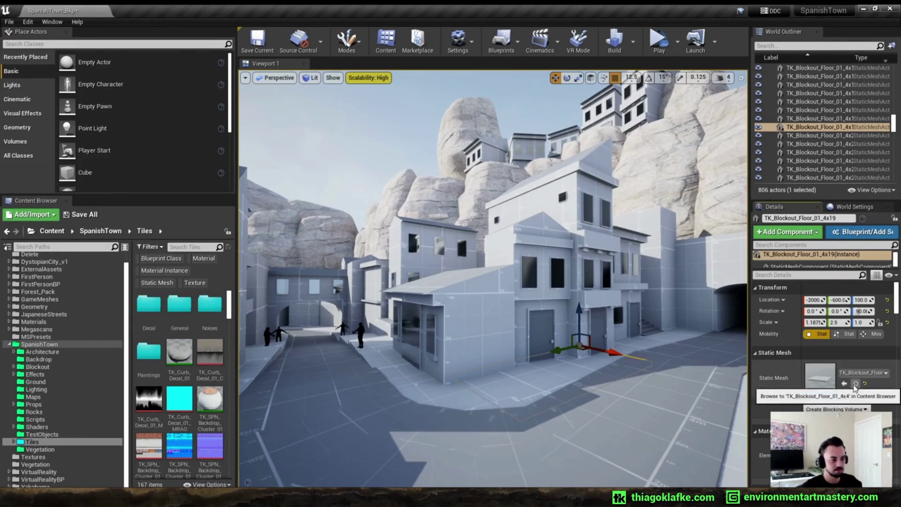
left_click(855, 384)
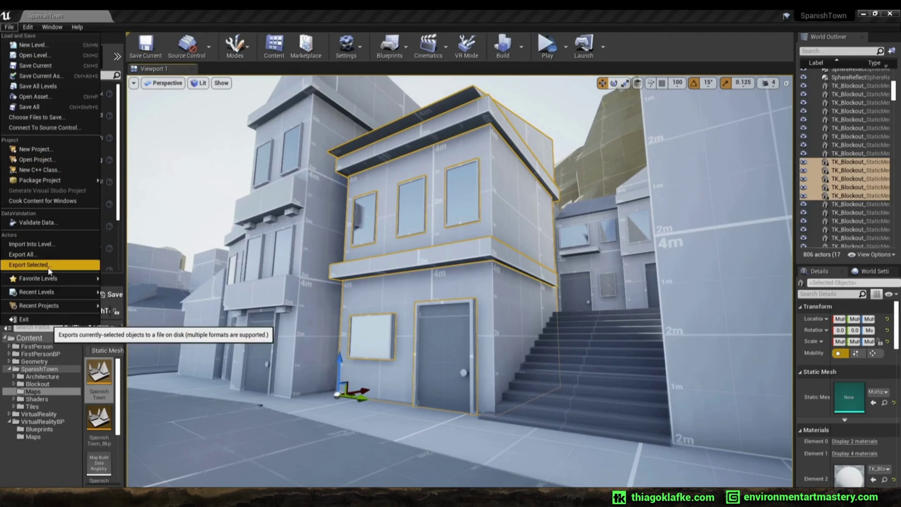
Export the selected blockout building, switch to Maya, and toggle out of face editing on its upper-floor window opening.
left_click(42, 259)
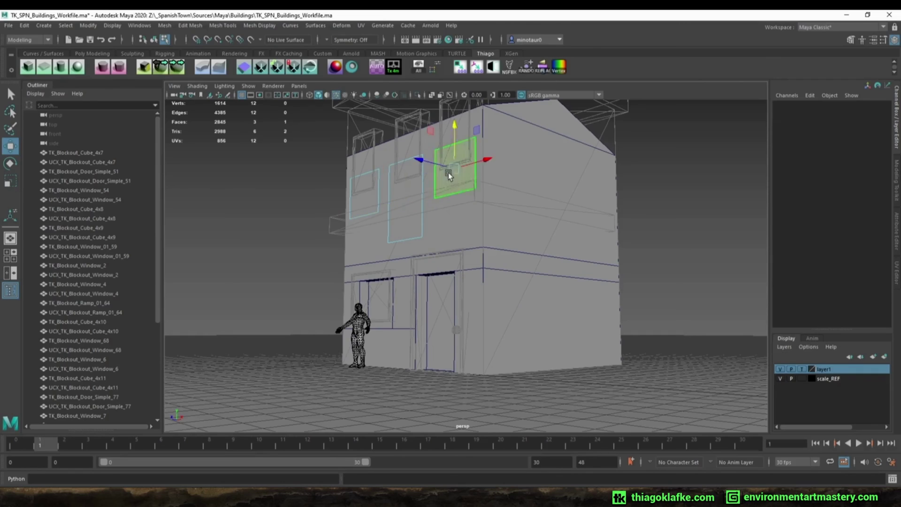
key("F8")
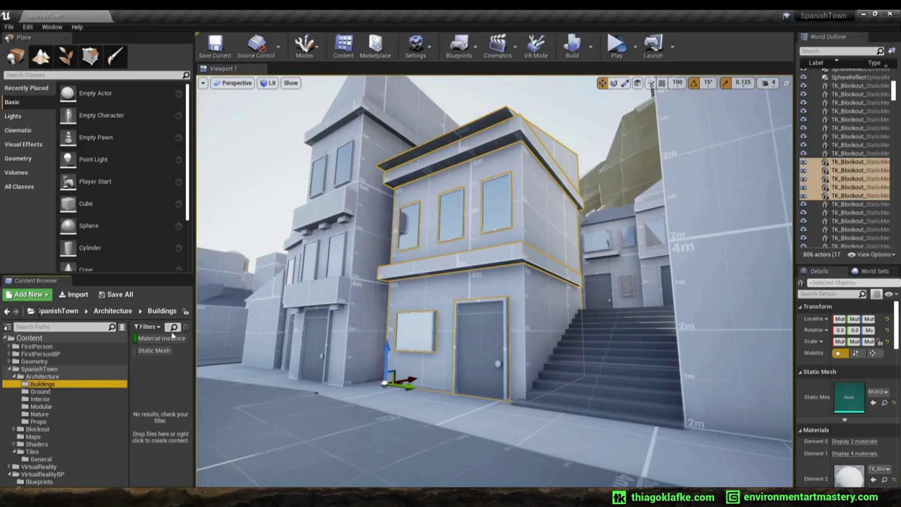
Switch to Unreal Engine and replace the selected blockout building with the static mesh from the Buildings folder.
left_click(159, 350)
left_click_drag(143, 374, 376, 384)
key("Delete")
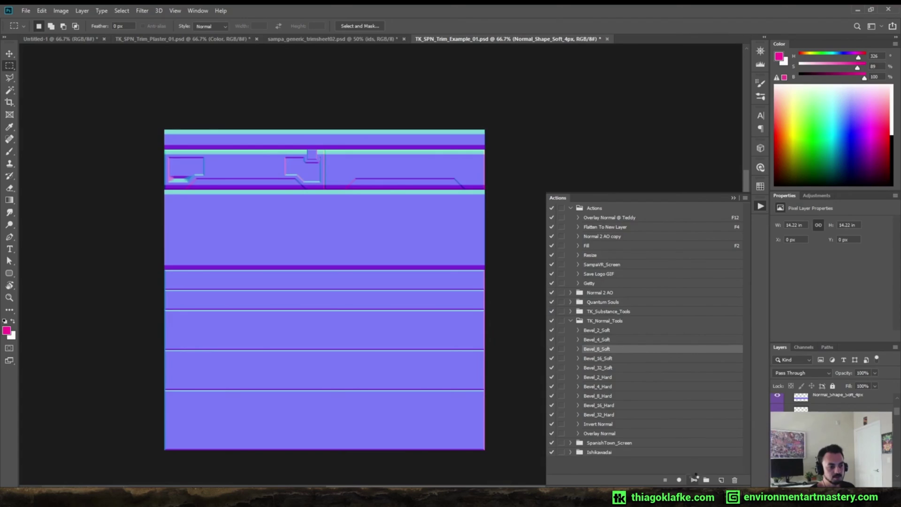
Switch to Photoshop and run the Bevel_8_Soft action on the TK_SPN_Trim_Example_01.psd normal map.
left_click(694, 480)
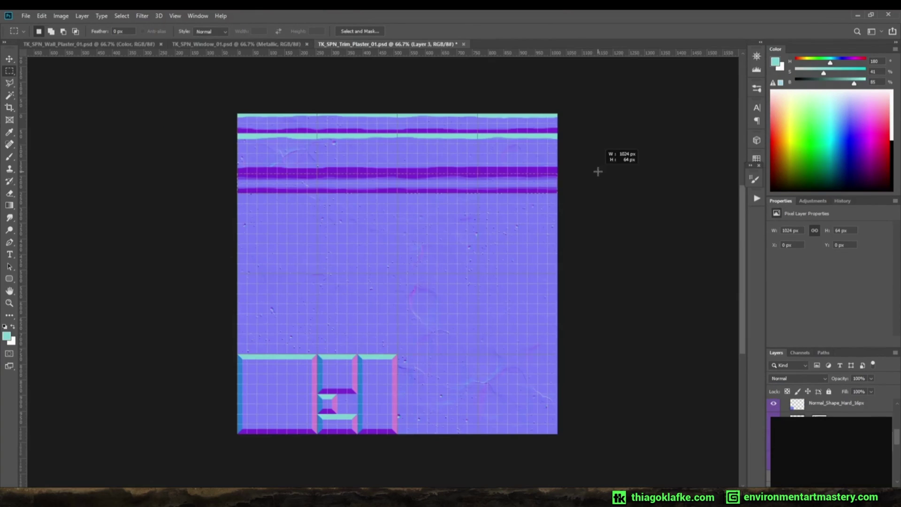
Duplicate the 64 px high full-width normal strip further down the TK_SPN_Trim_Plaster_01.psd sheet.
key("ctrl+c")
key("Return")
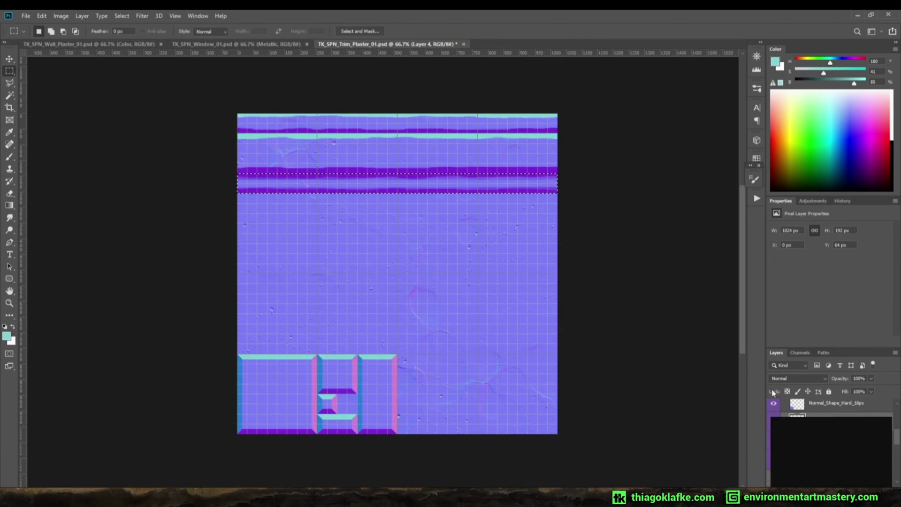
left_click_drag(310, 183, 310, 309, "ctrl+alt")
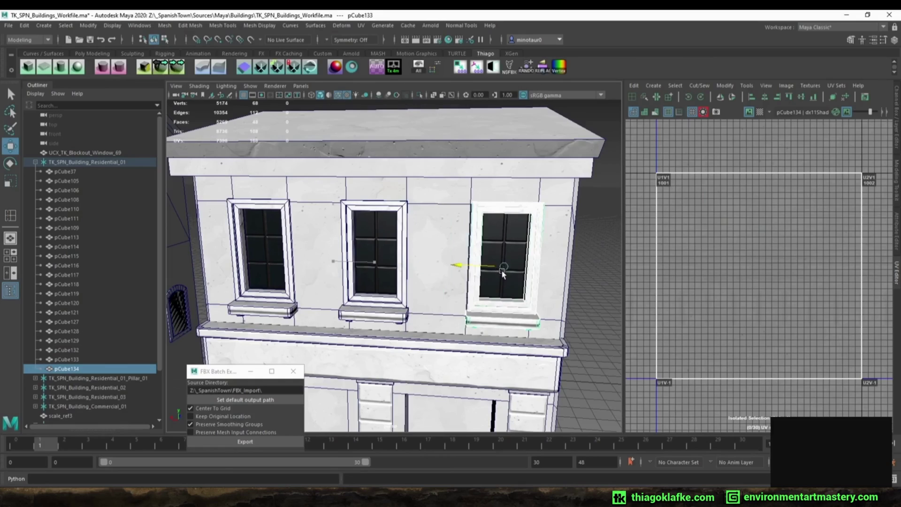
Switch to Maya, slide the third upper-floor window along the residential building's facade into place, and deselect it.
left_click_drag(502, 273, 419, 259)
scroll(498, 272, "down", 5)
left_click(507, 266)
key("ctrl+s")
scroll(419, 259, "up", 6)
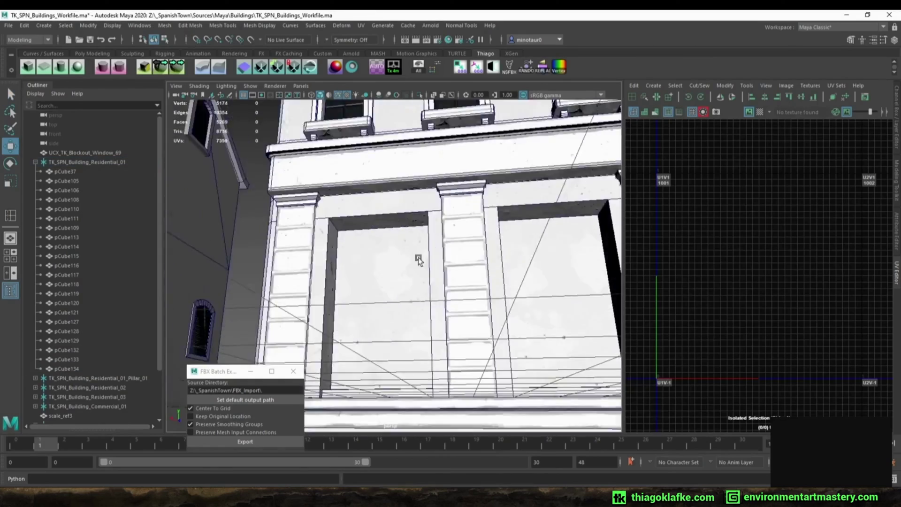